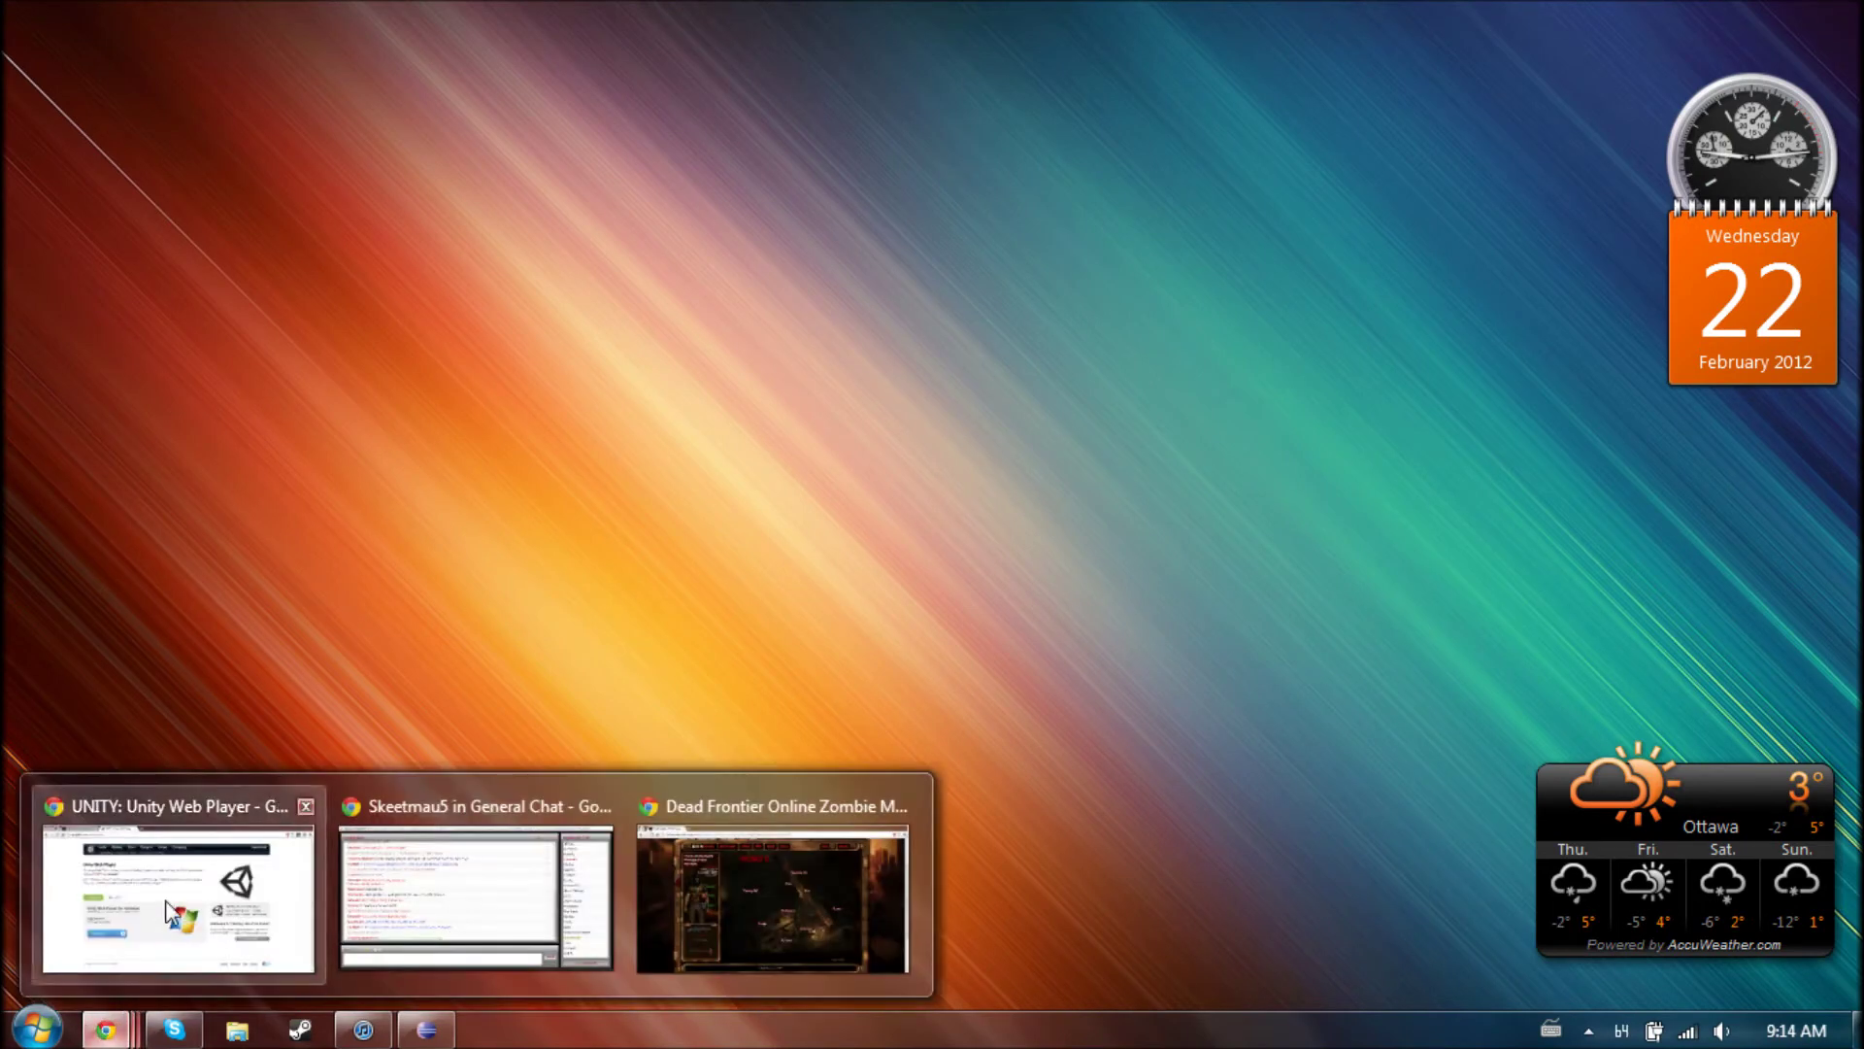
Check the Unity Web Player page (plugin 3.5.0f5, engine not installed), then switch to the Dead Frontier tab
click(168, 904)
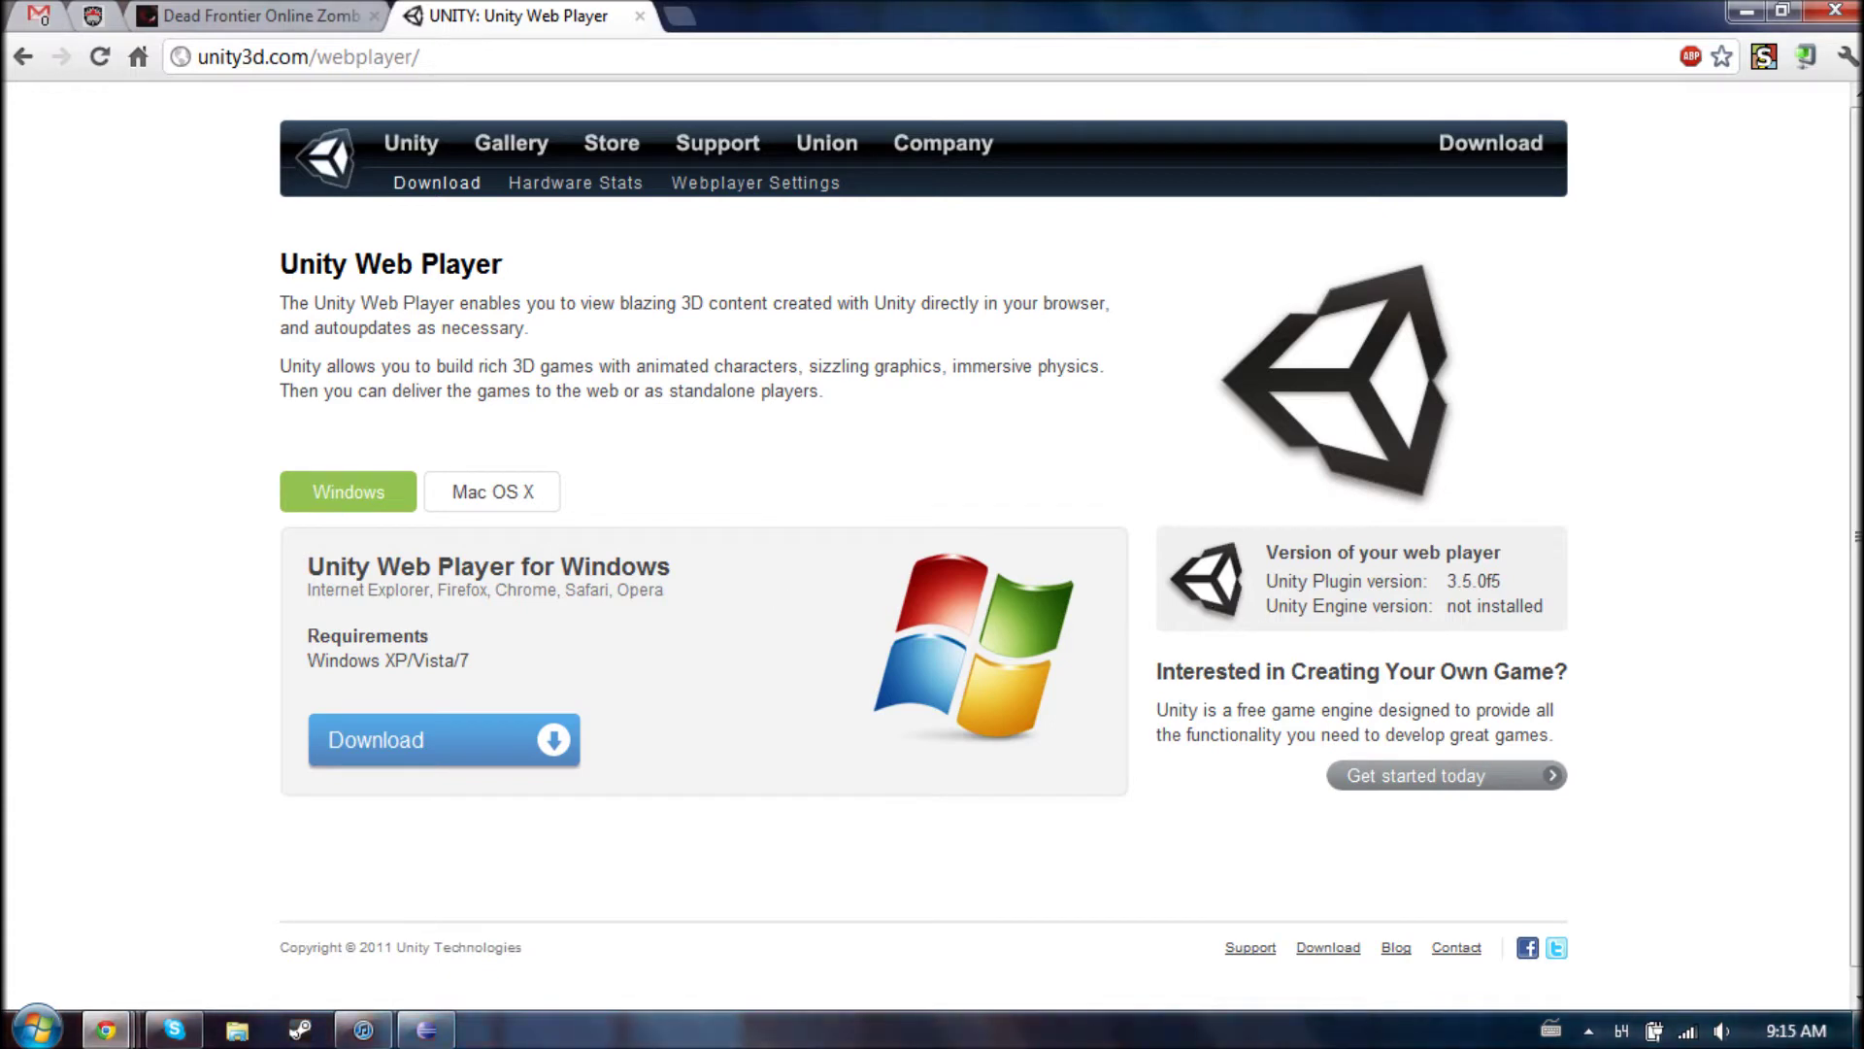
drag(1266, 604, 1538, 607)
click(1564, 587)
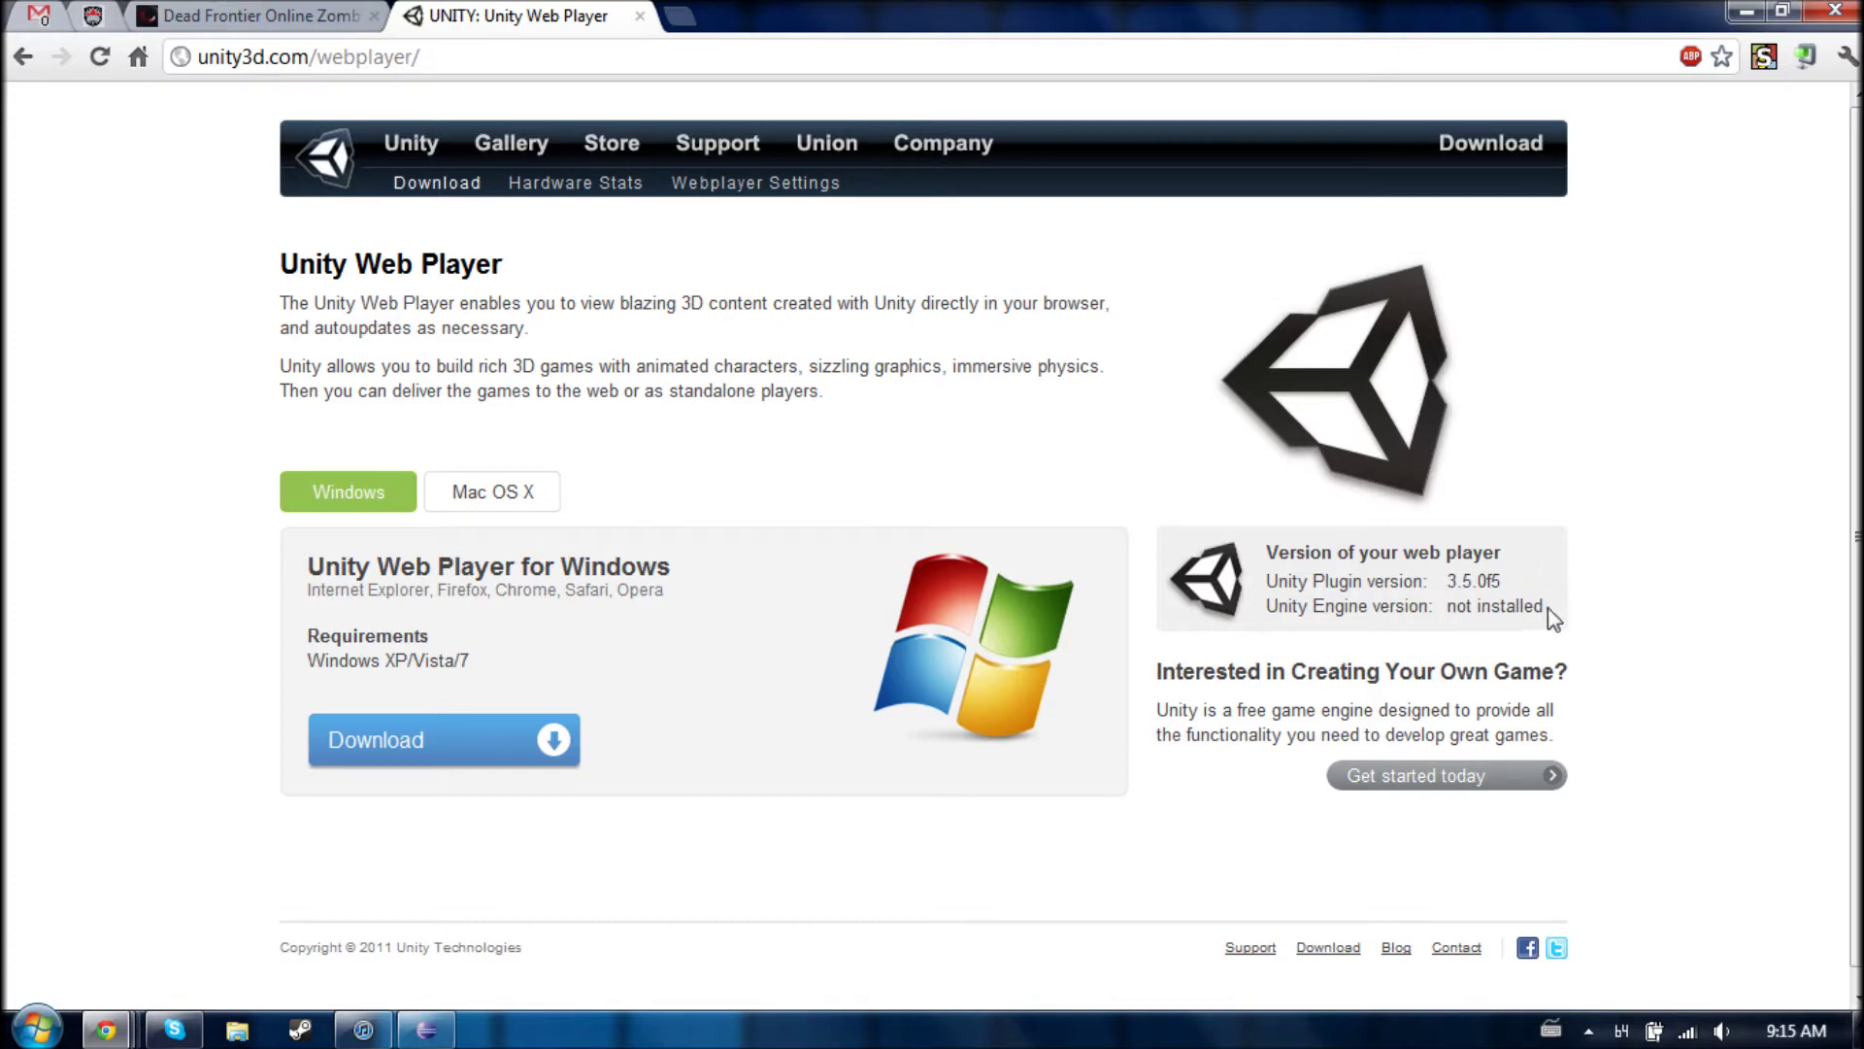
click(363, 6)
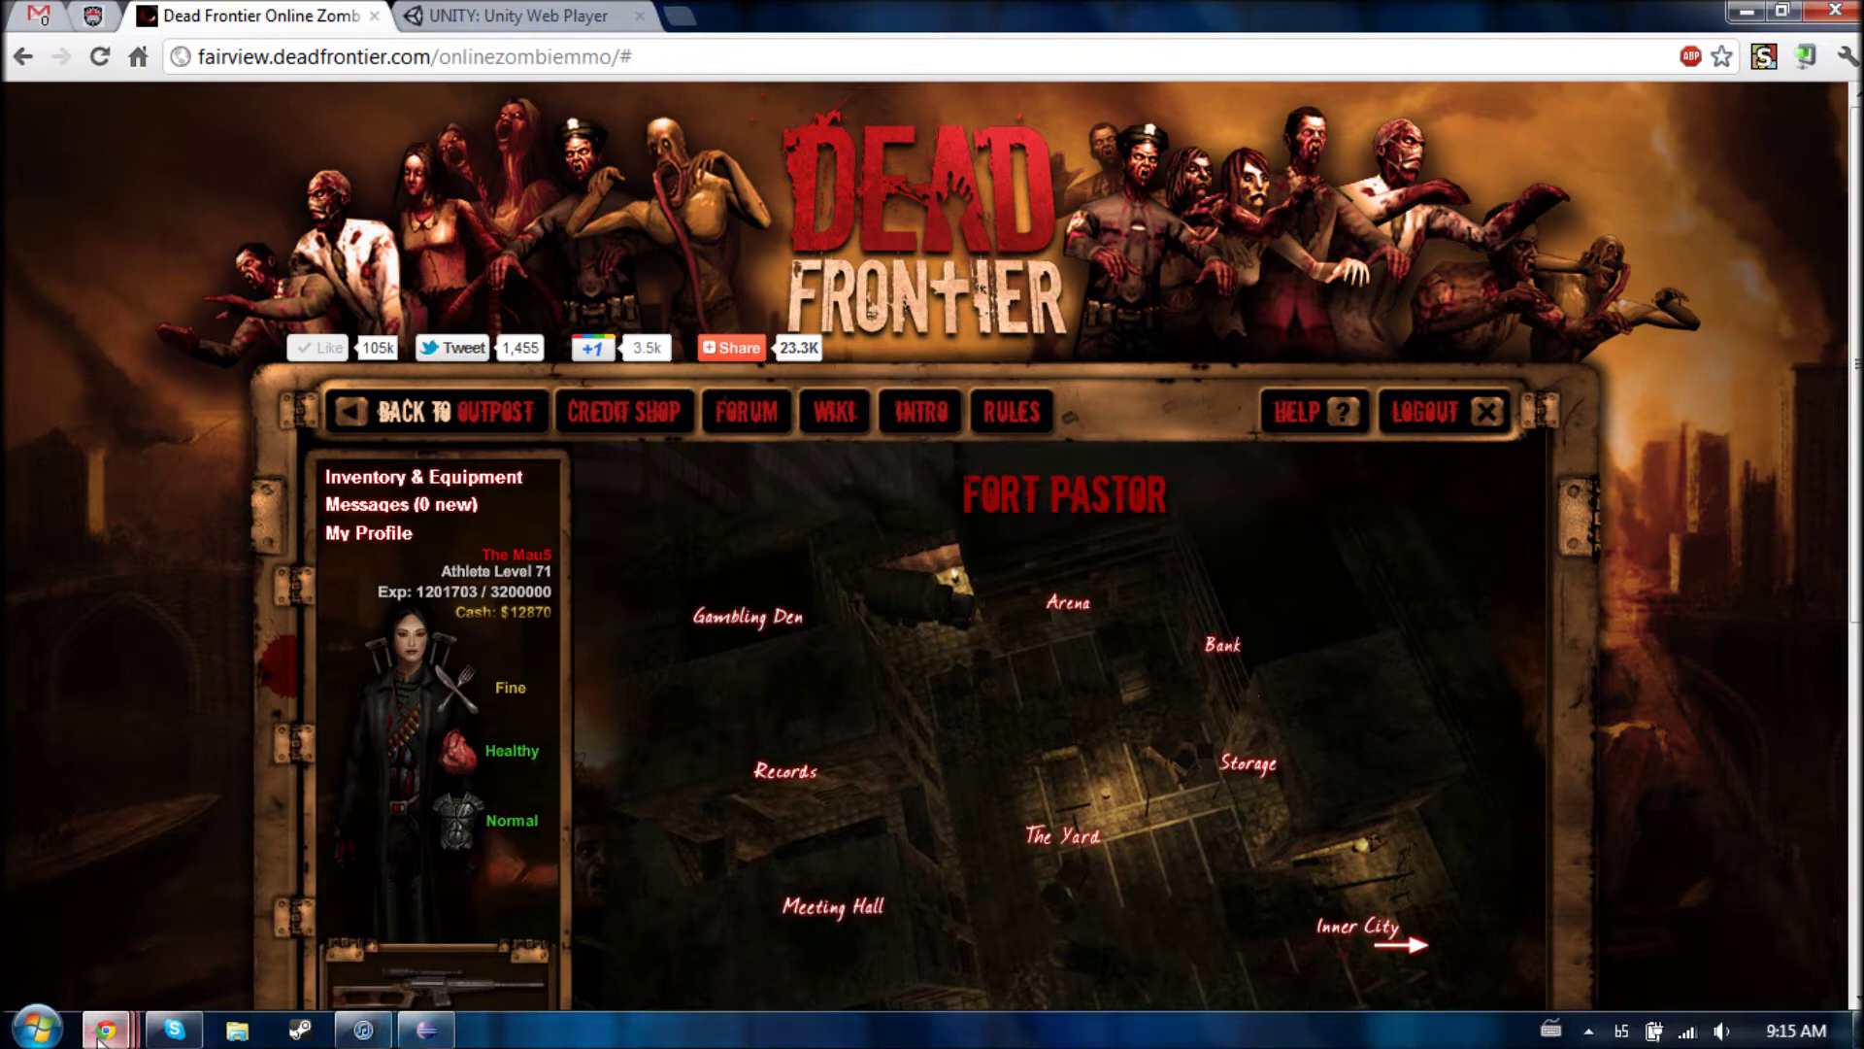
mouse_move(104, 1029)
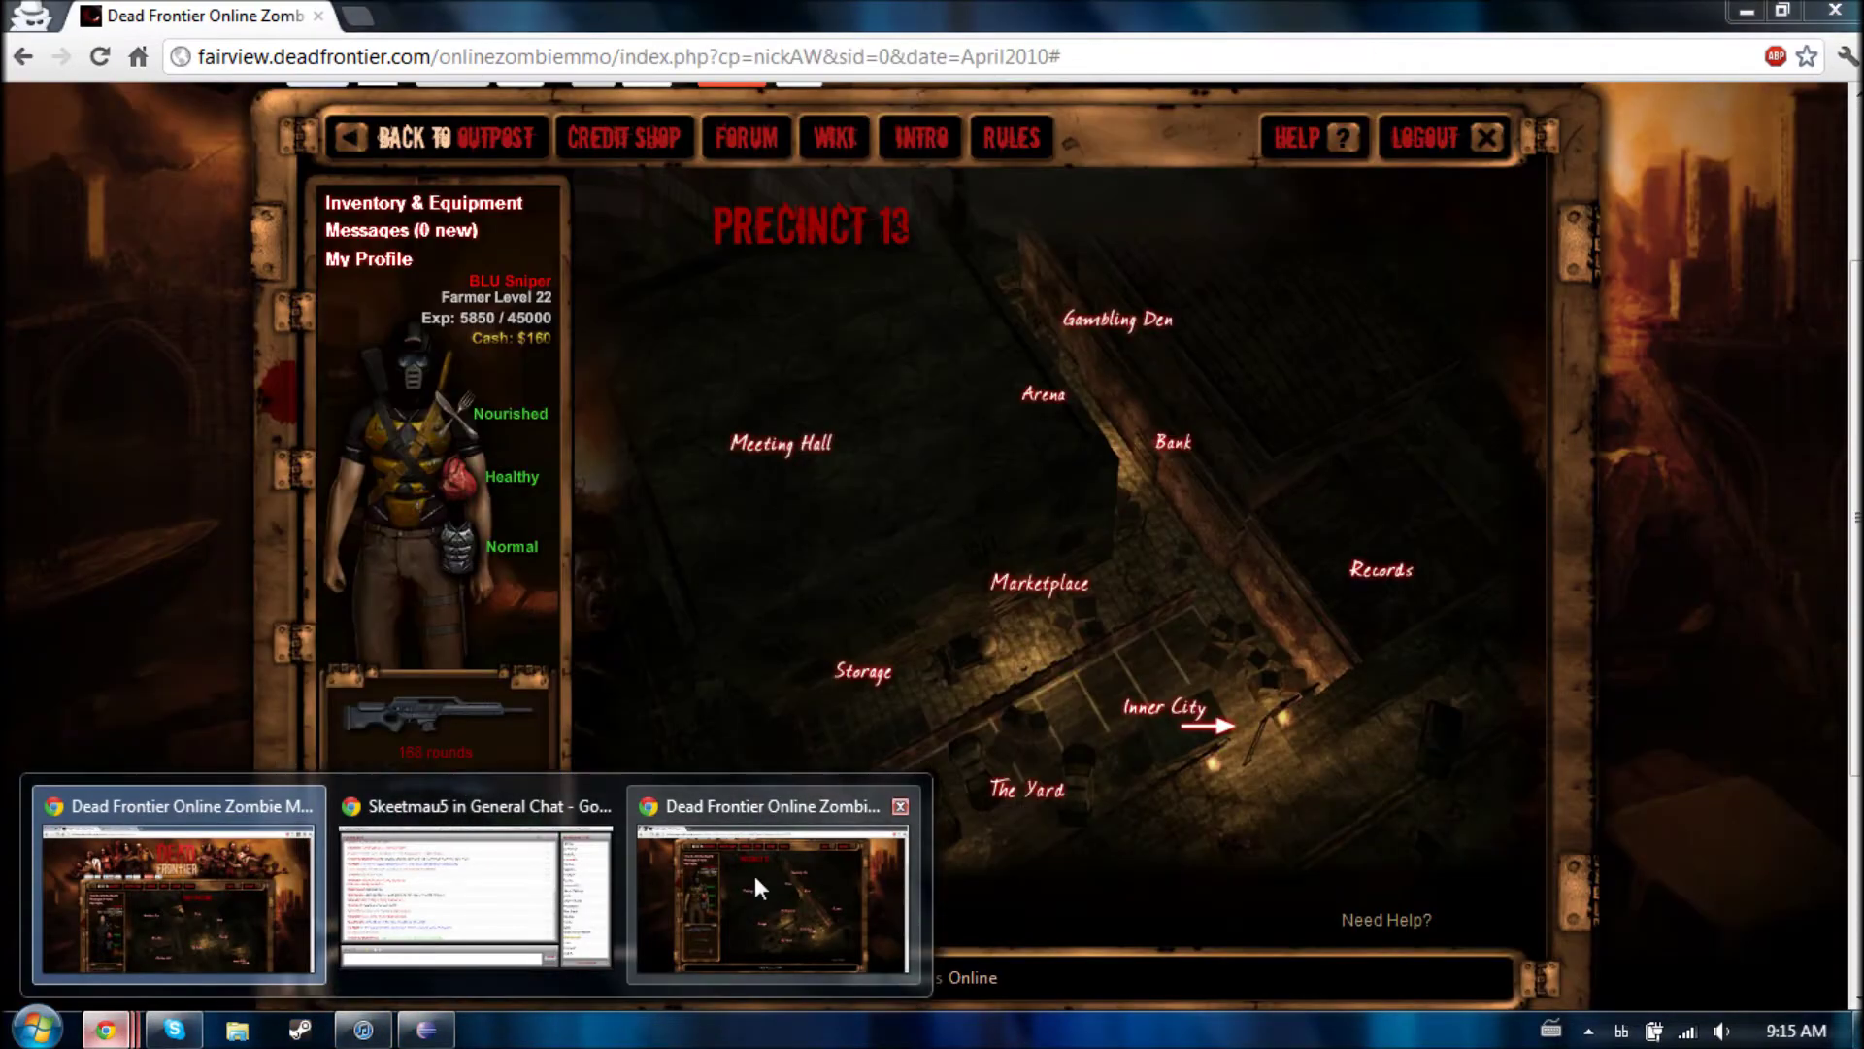
Enter the game from the Precinct 13 outpost map, then start a file browser while it connects
click(755, 875)
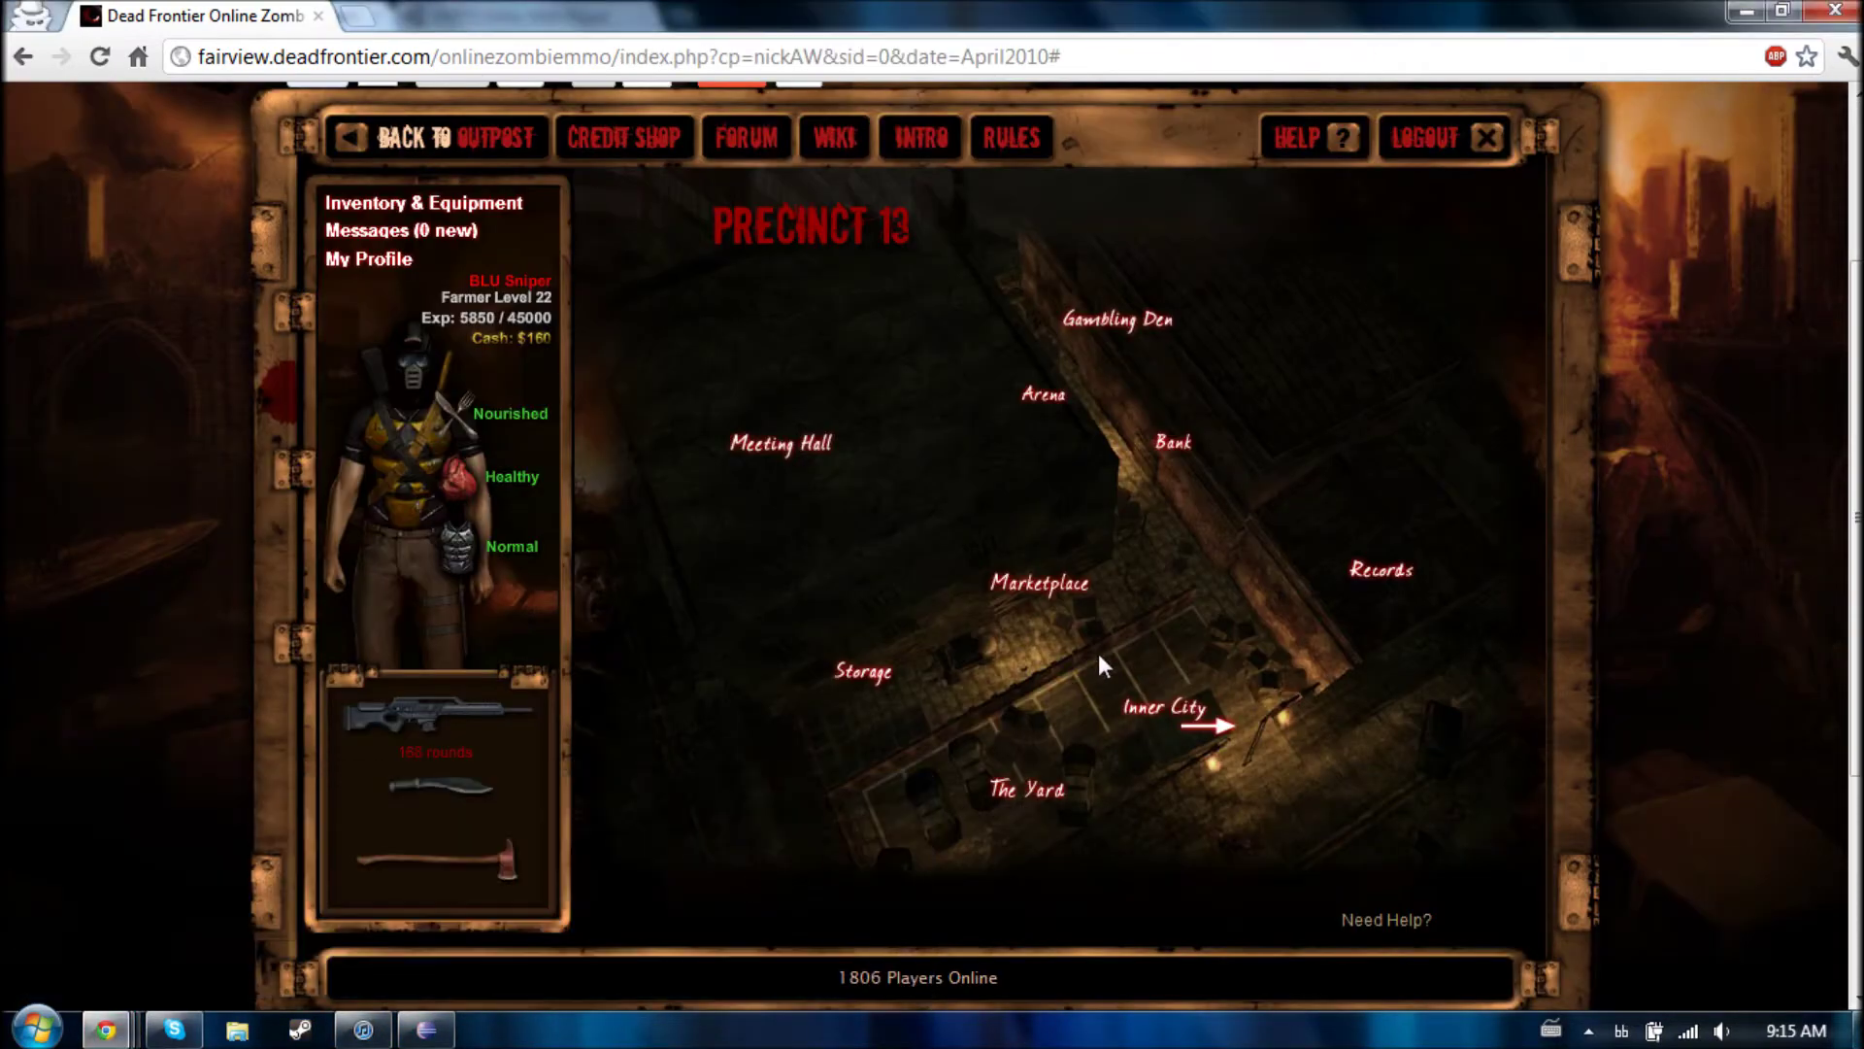
click(1188, 715)
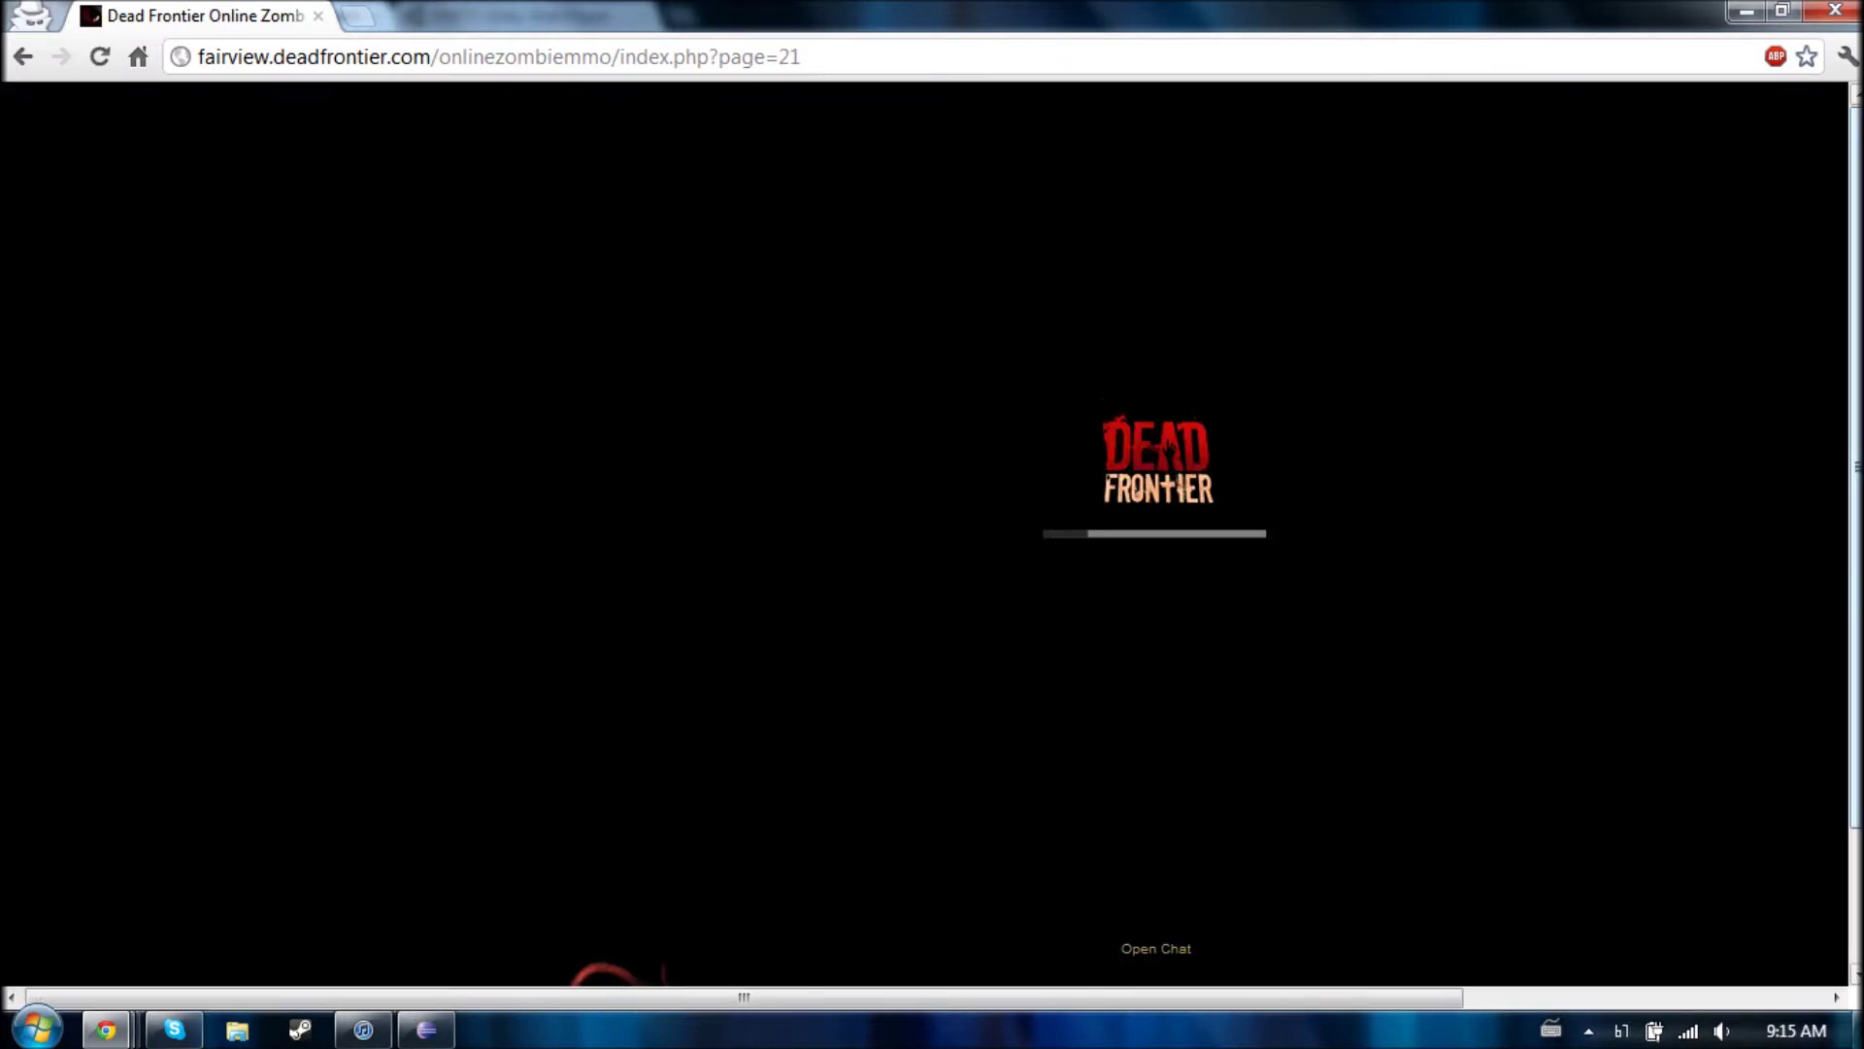
mouse_move(1167, 1004)
mouse_down()
mouse_move(1385, 1000)
mouse_move(1357, 992)
mouse_up()
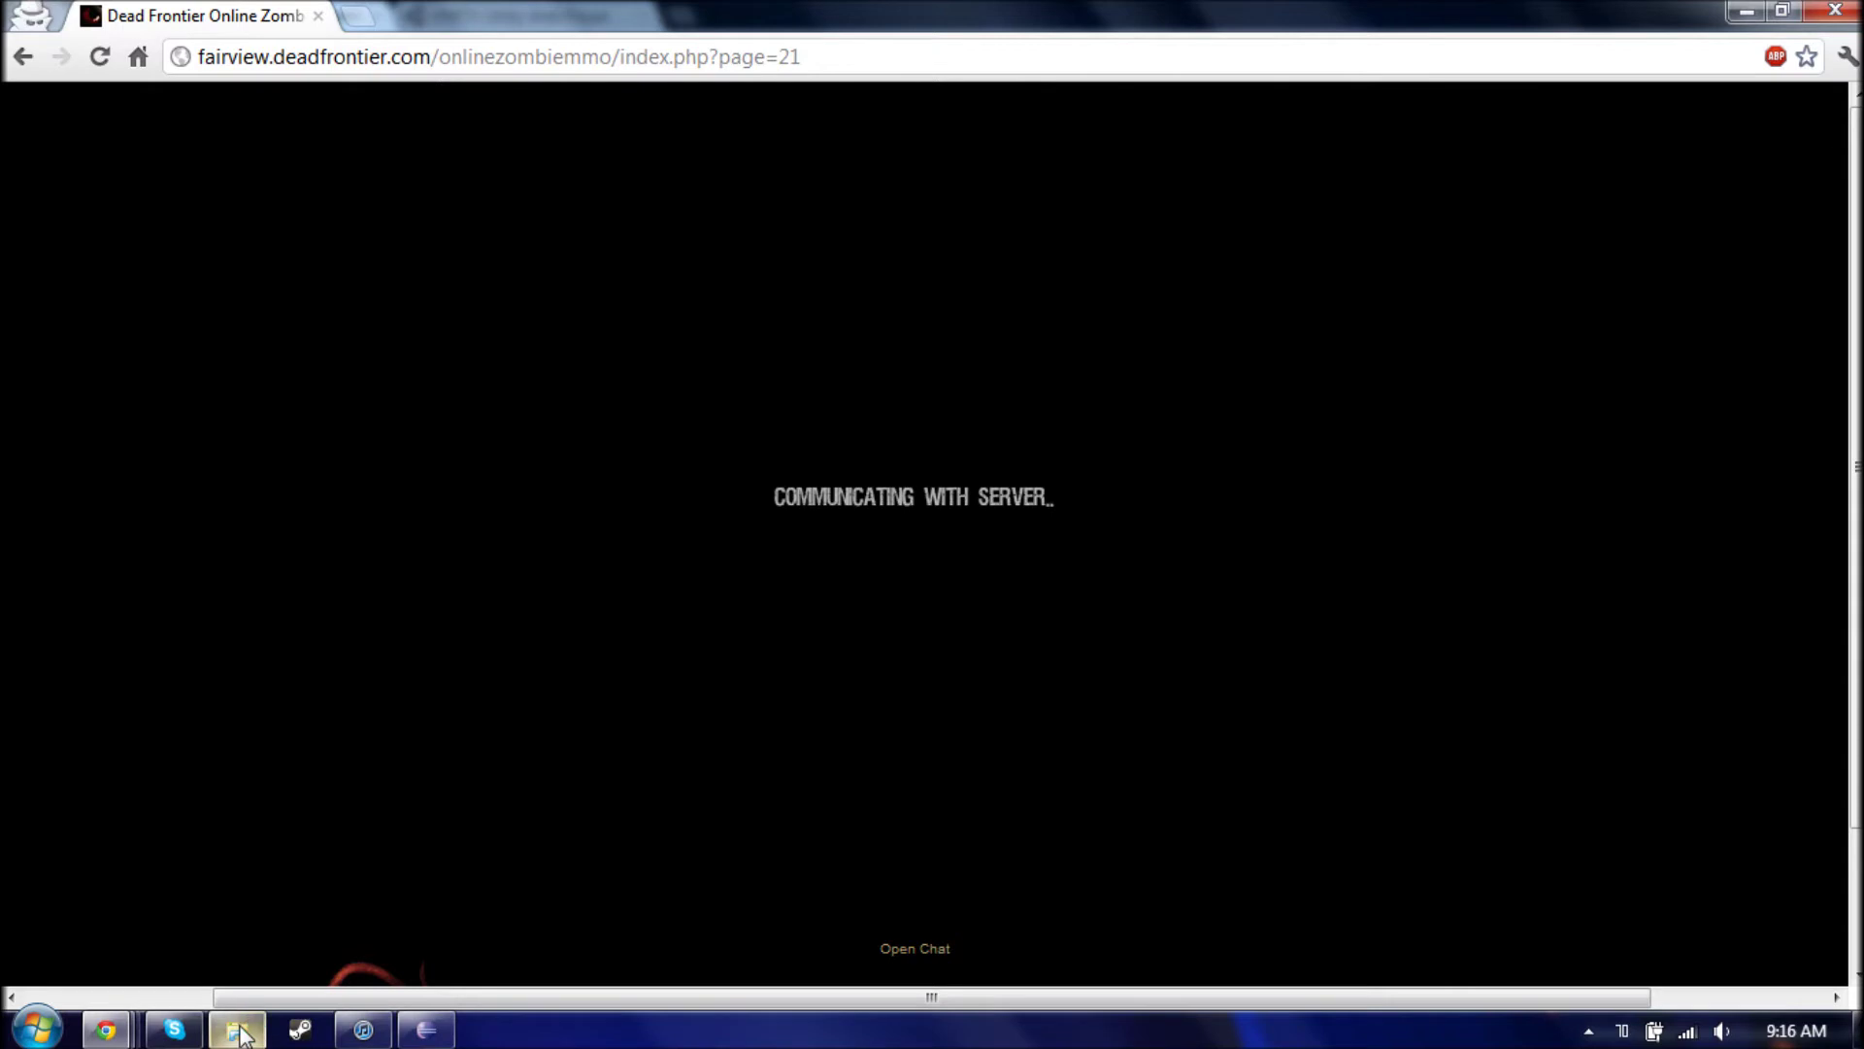
click(241, 1034)
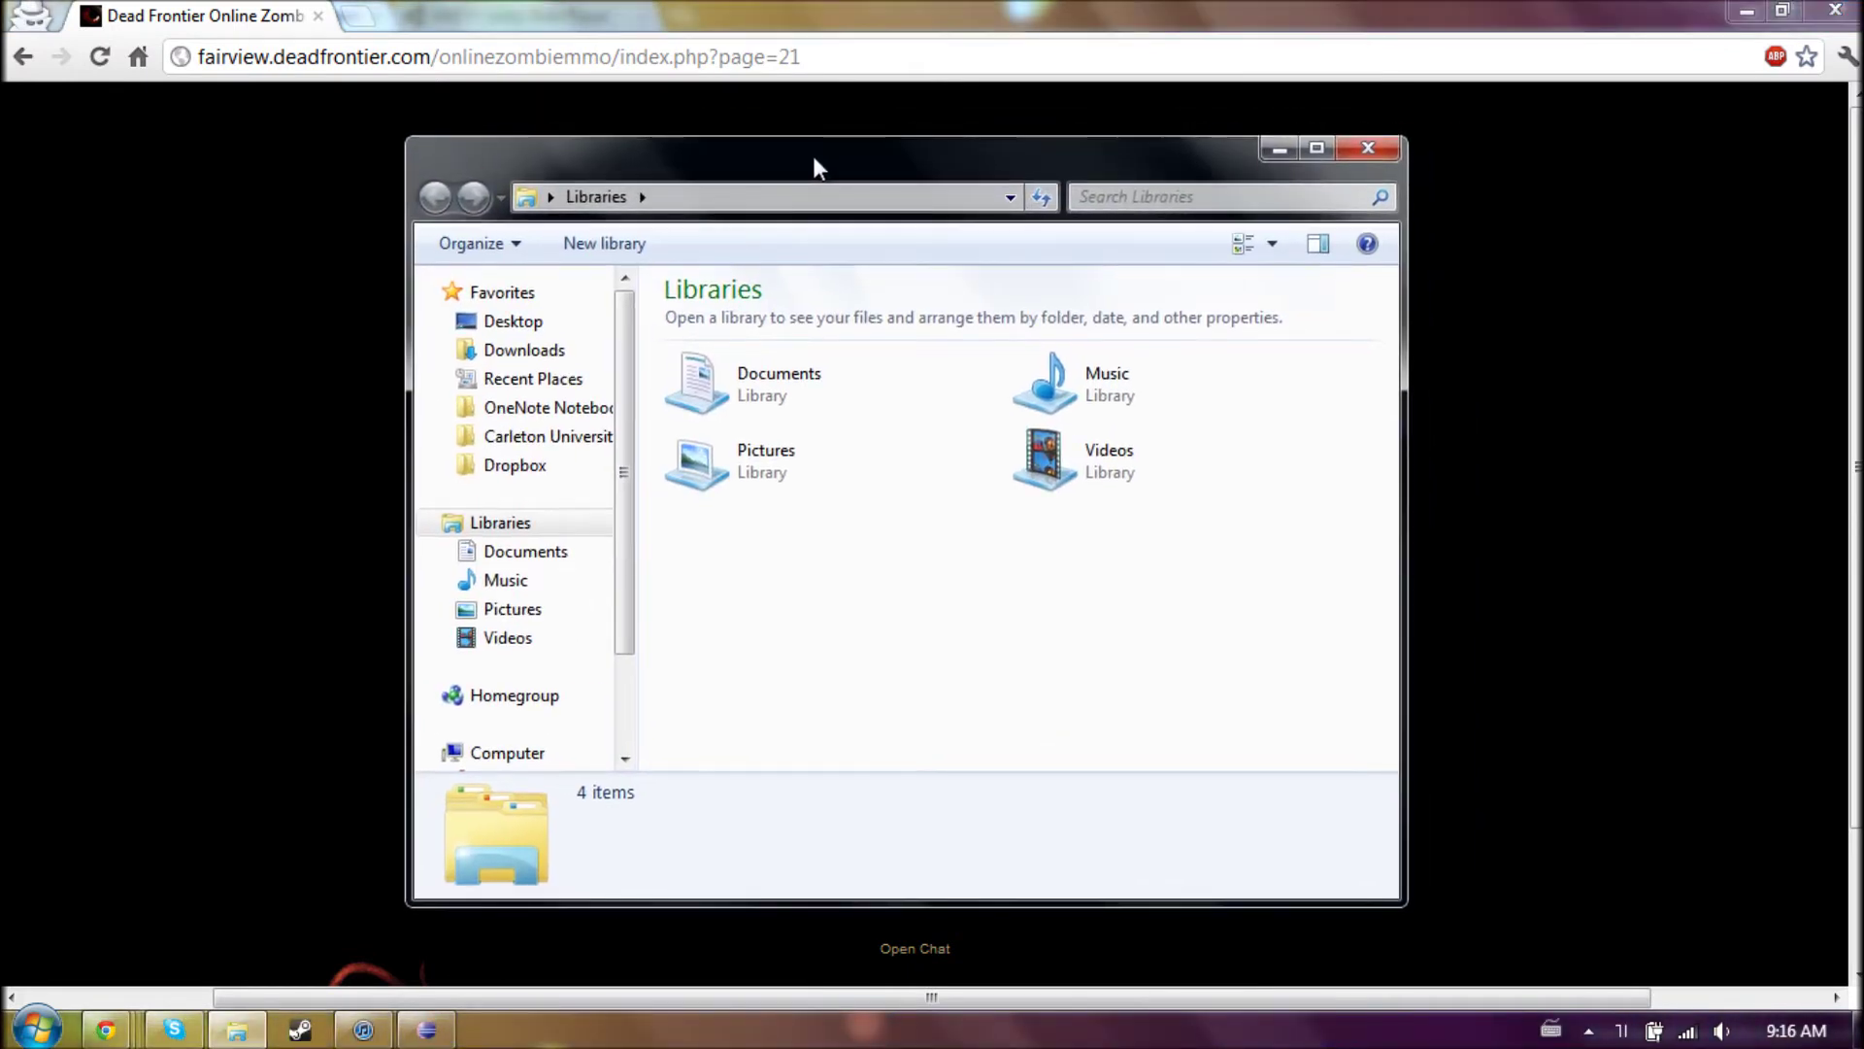
Maximize Explorer and go to %appdata%\ (the AppData Roaming folder)
double_click(811, 158)
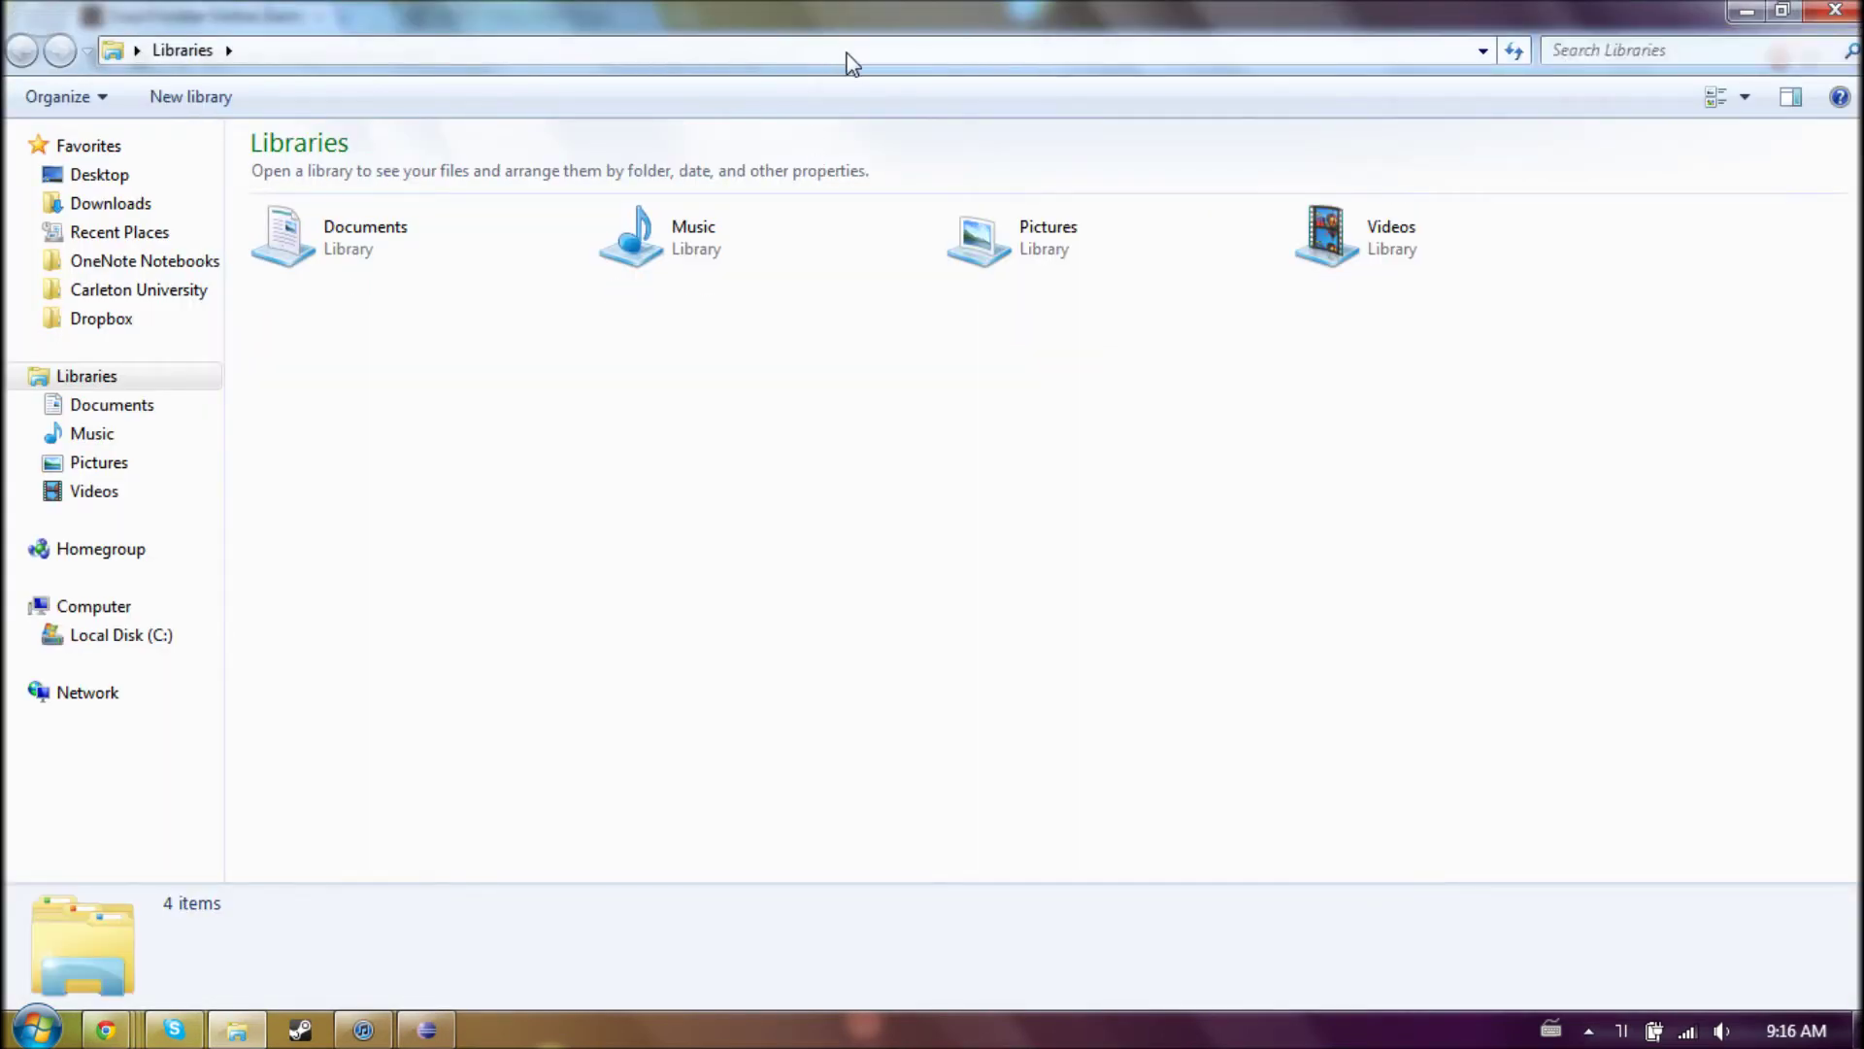
click(845, 54)
text(%)
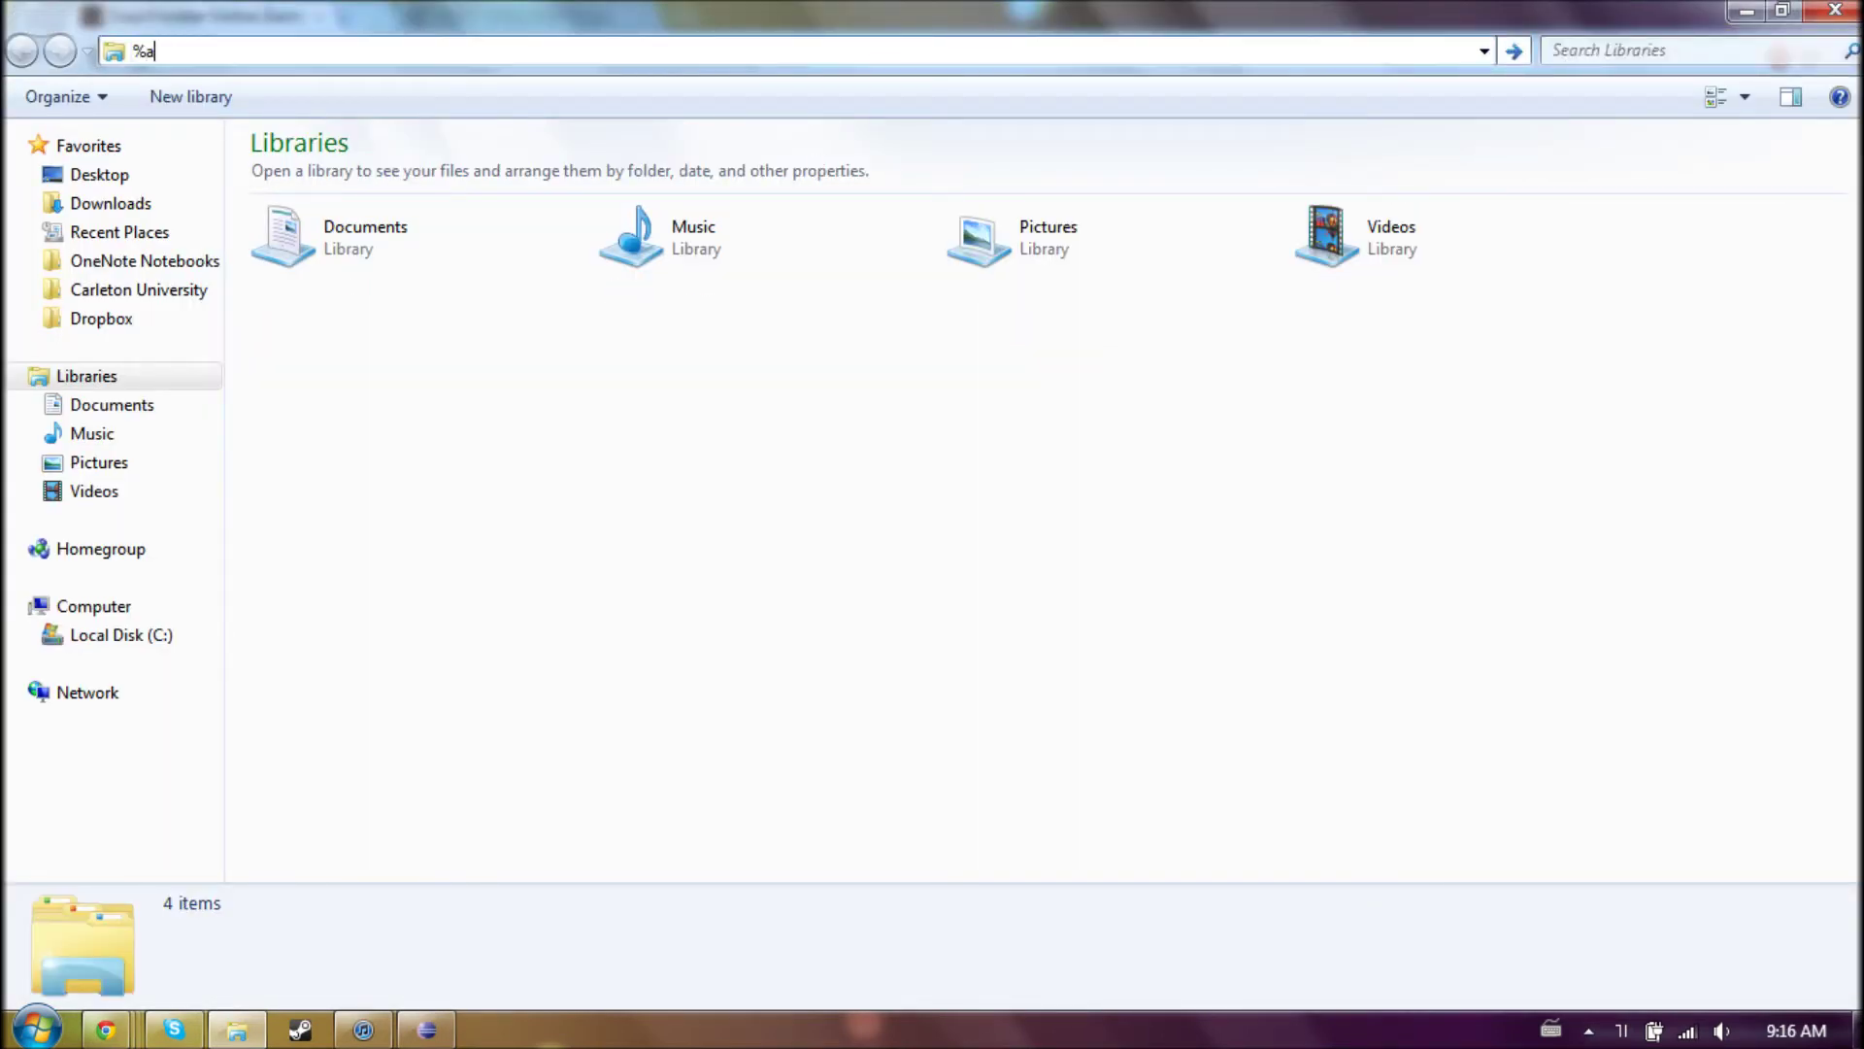
text(a)
text(%)
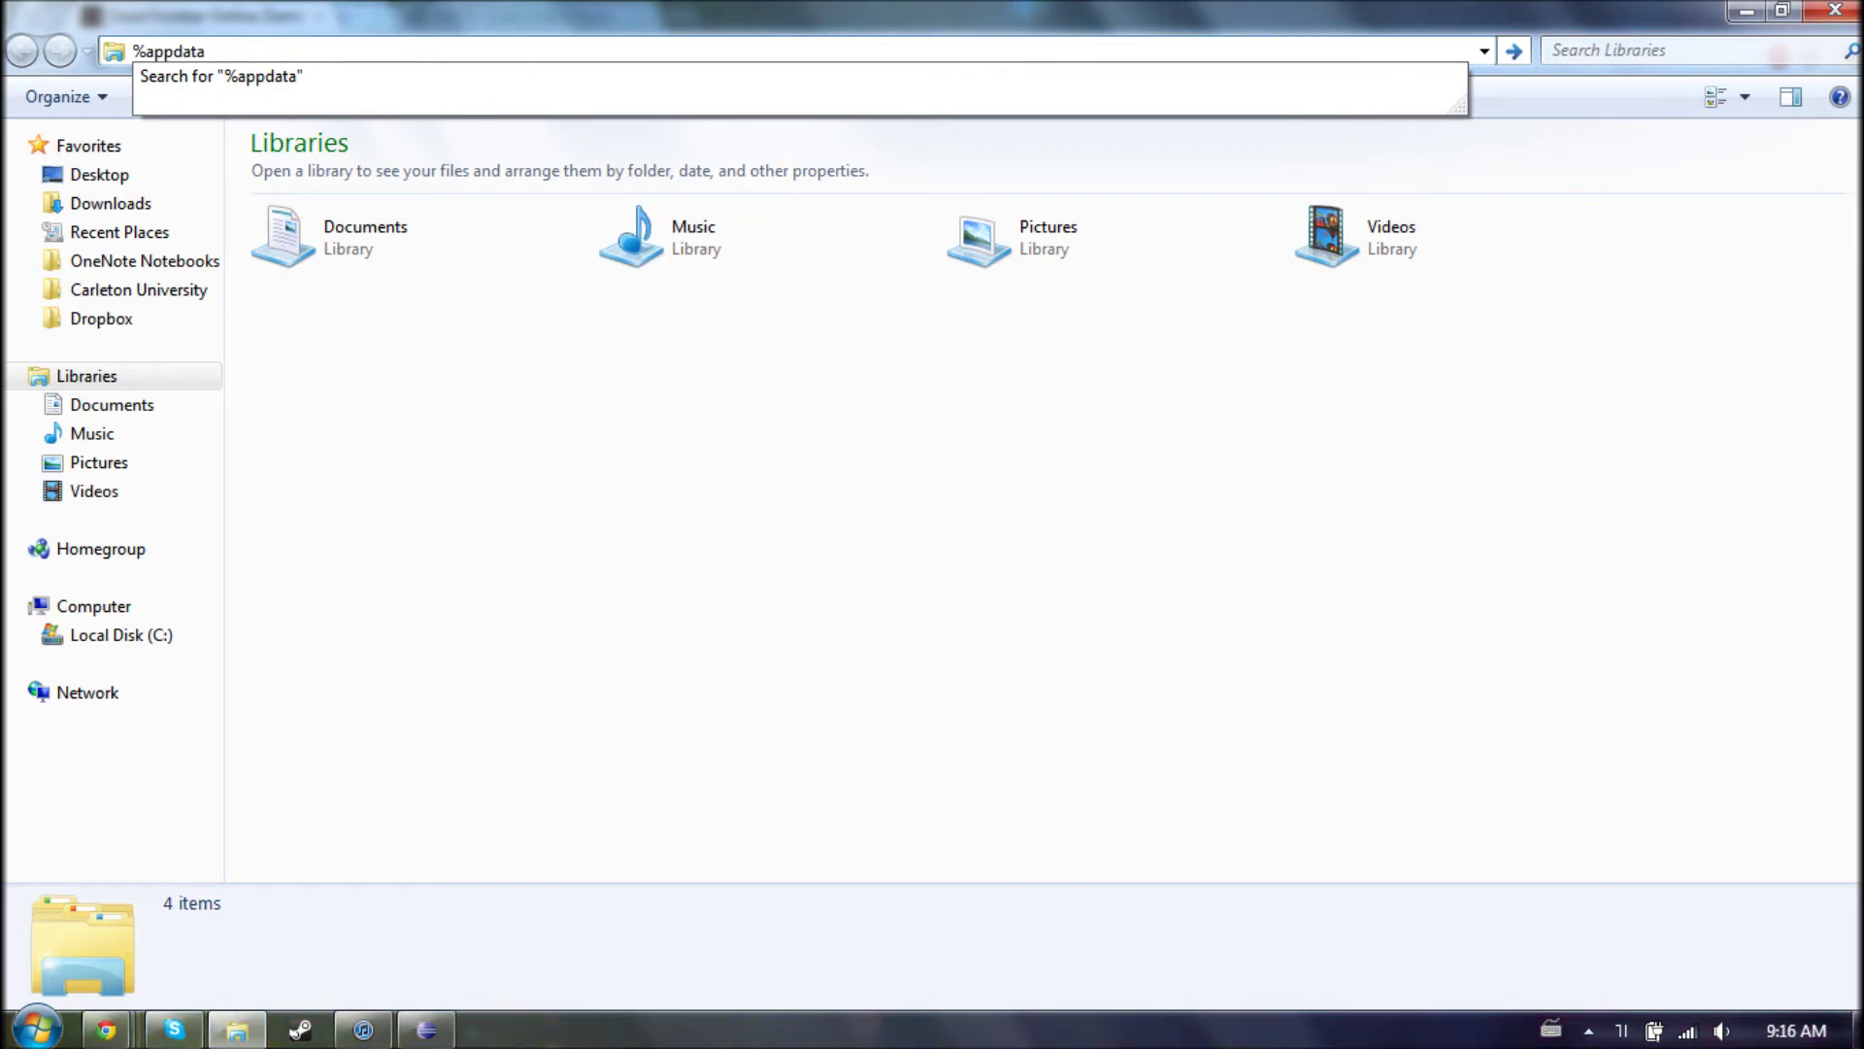
text(\)
key(Return)
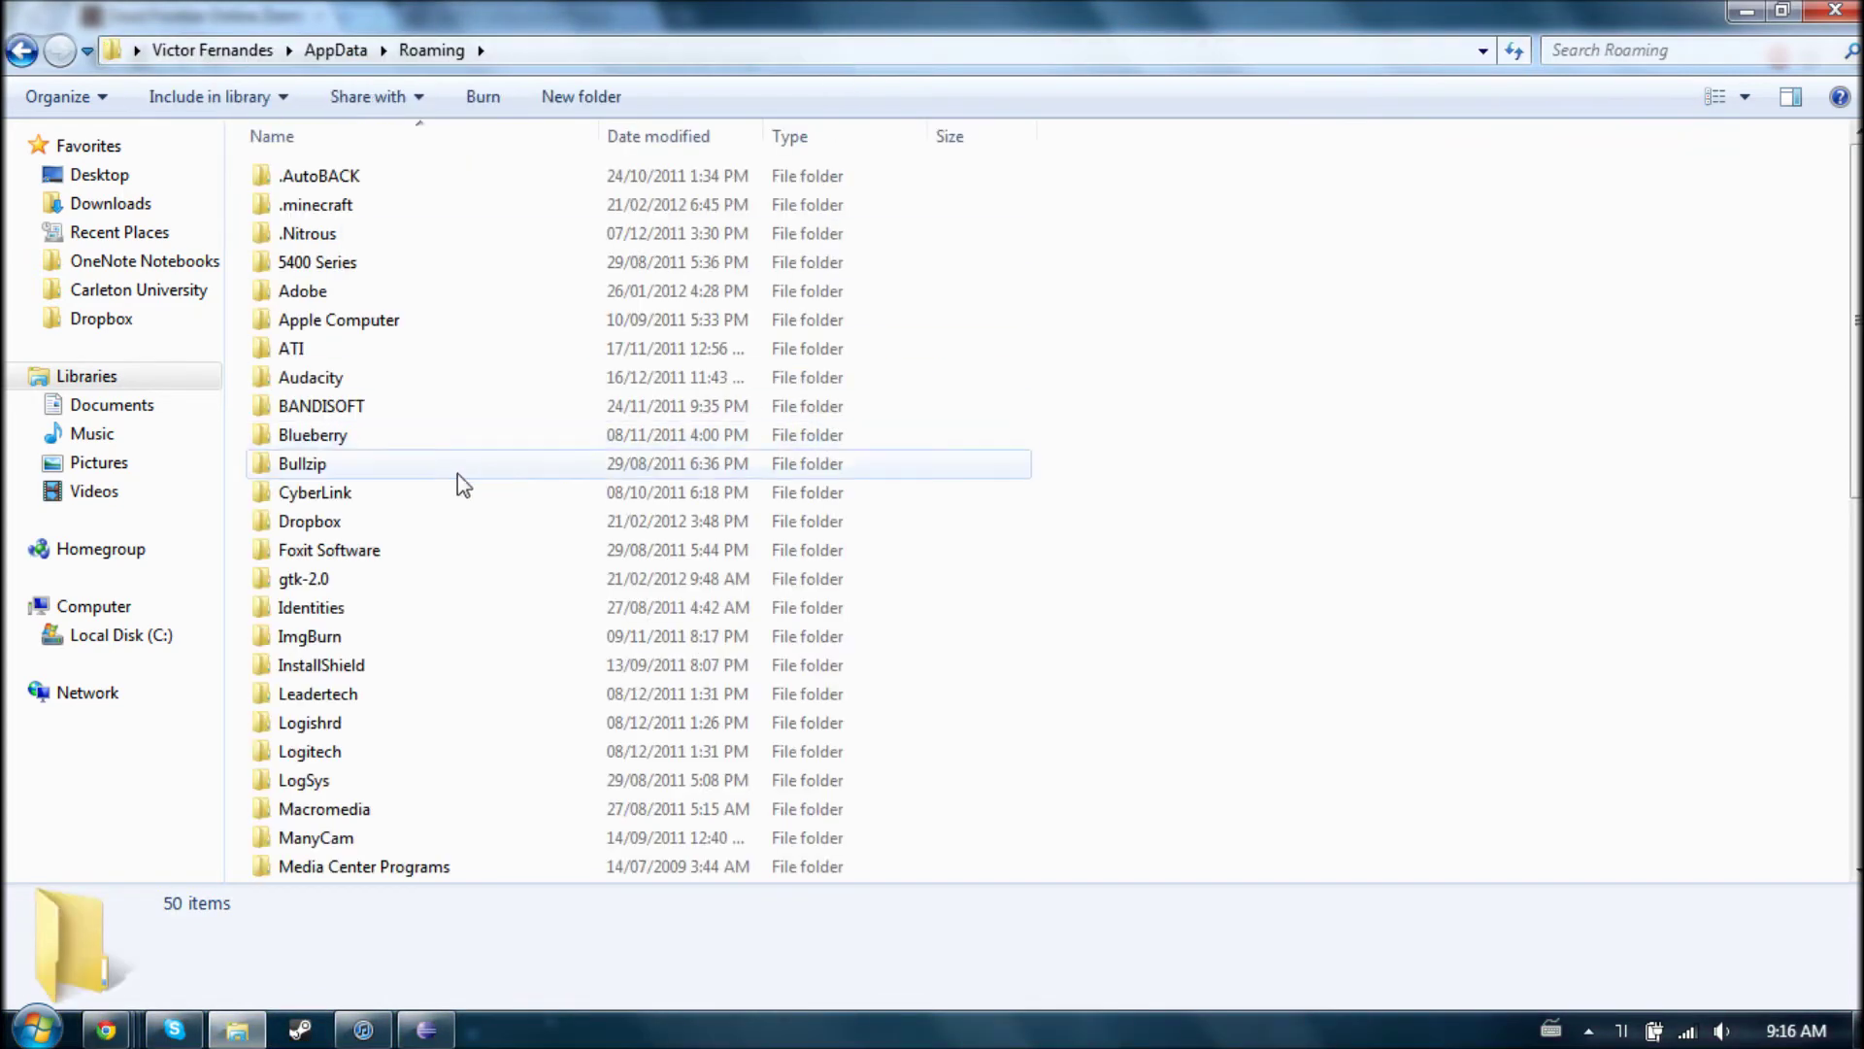
scroll(703, 554, down, 2)
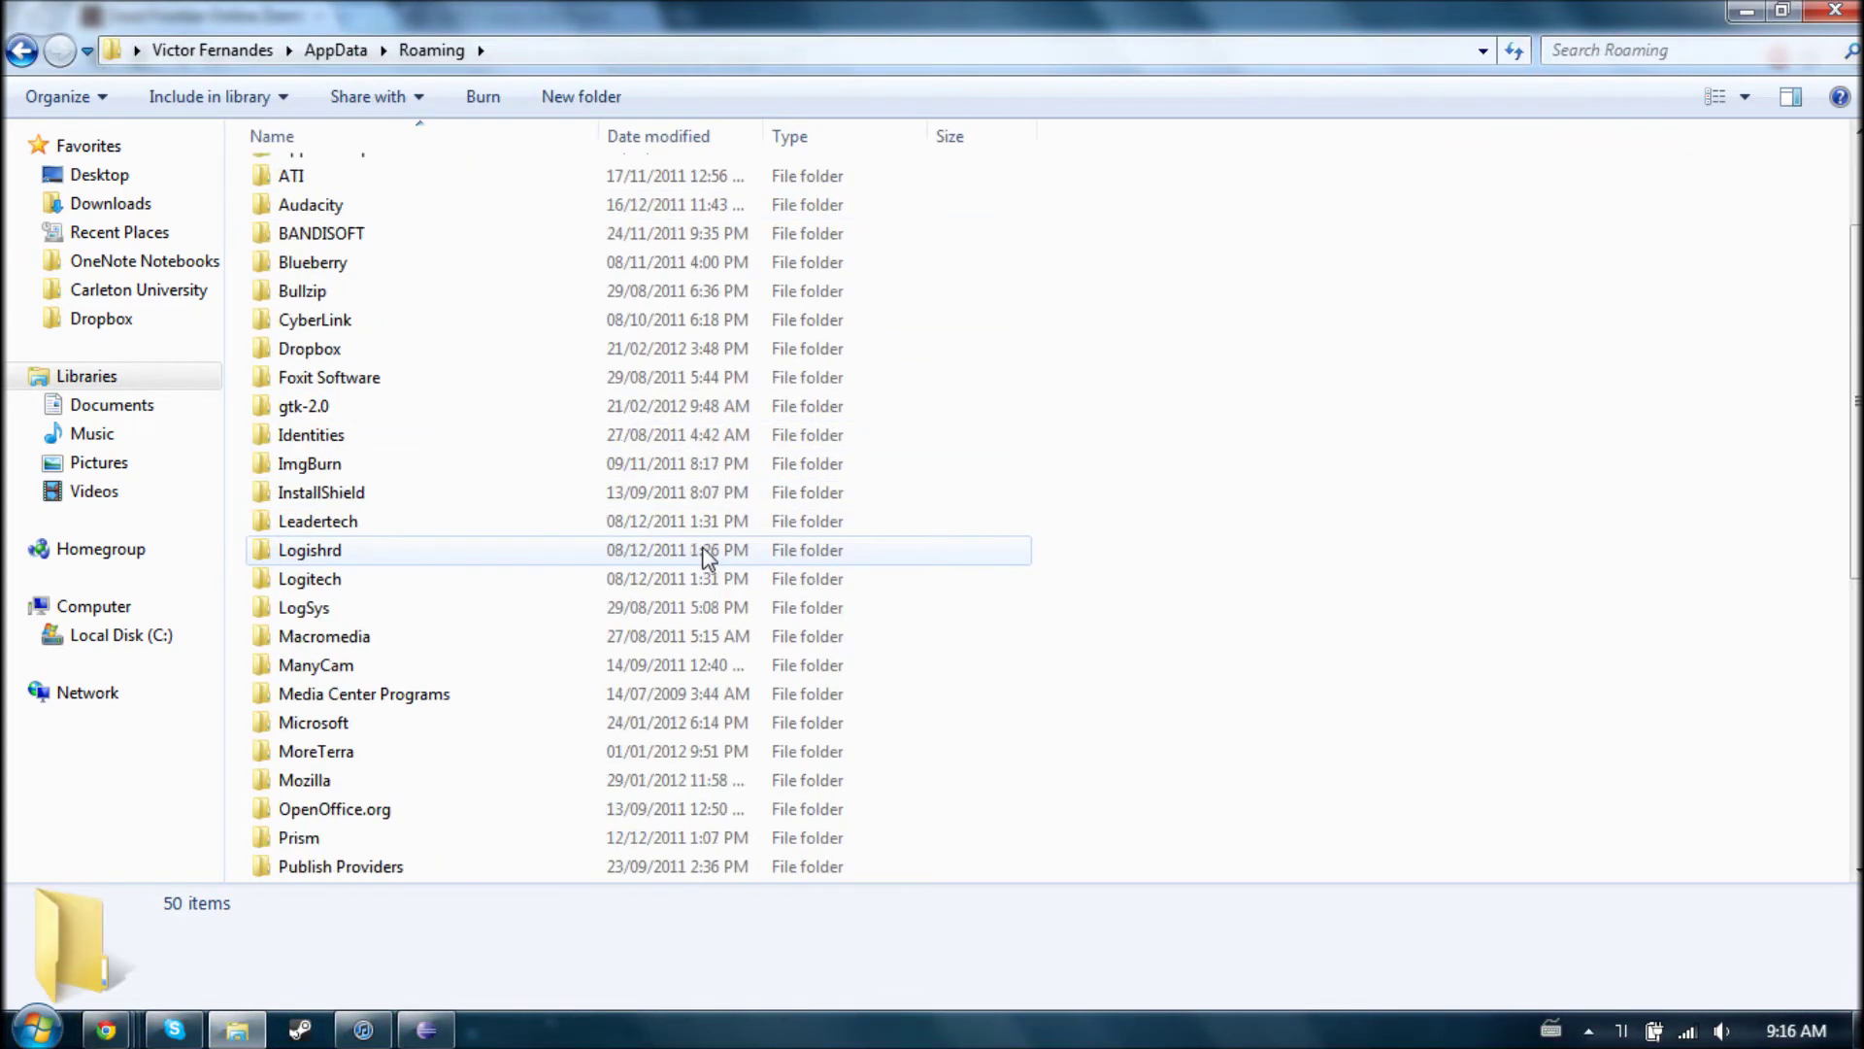
scroll(704, 555, down, 3)
scroll(704, 554, down, 2)
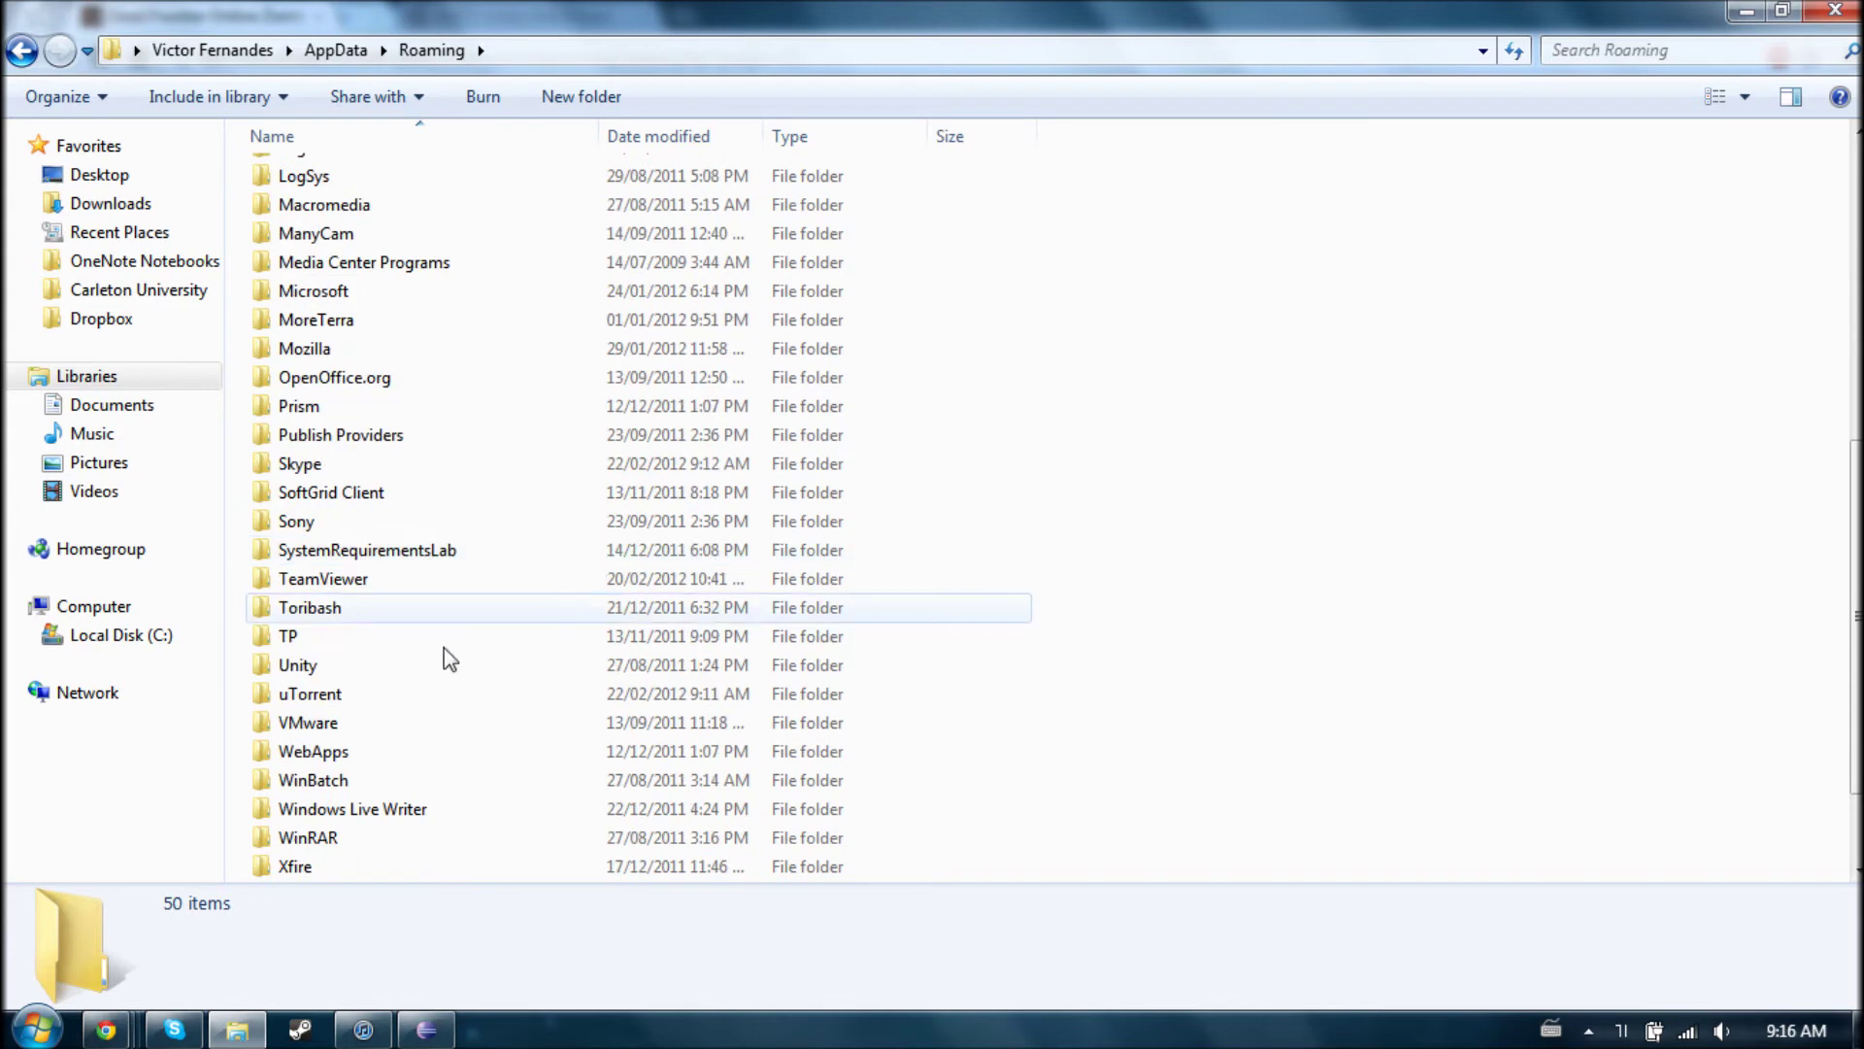
Inspect Roaming's Unity\WebPlayerPrefs folder, find it empty, and go up to AppData
double_click(306, 668)
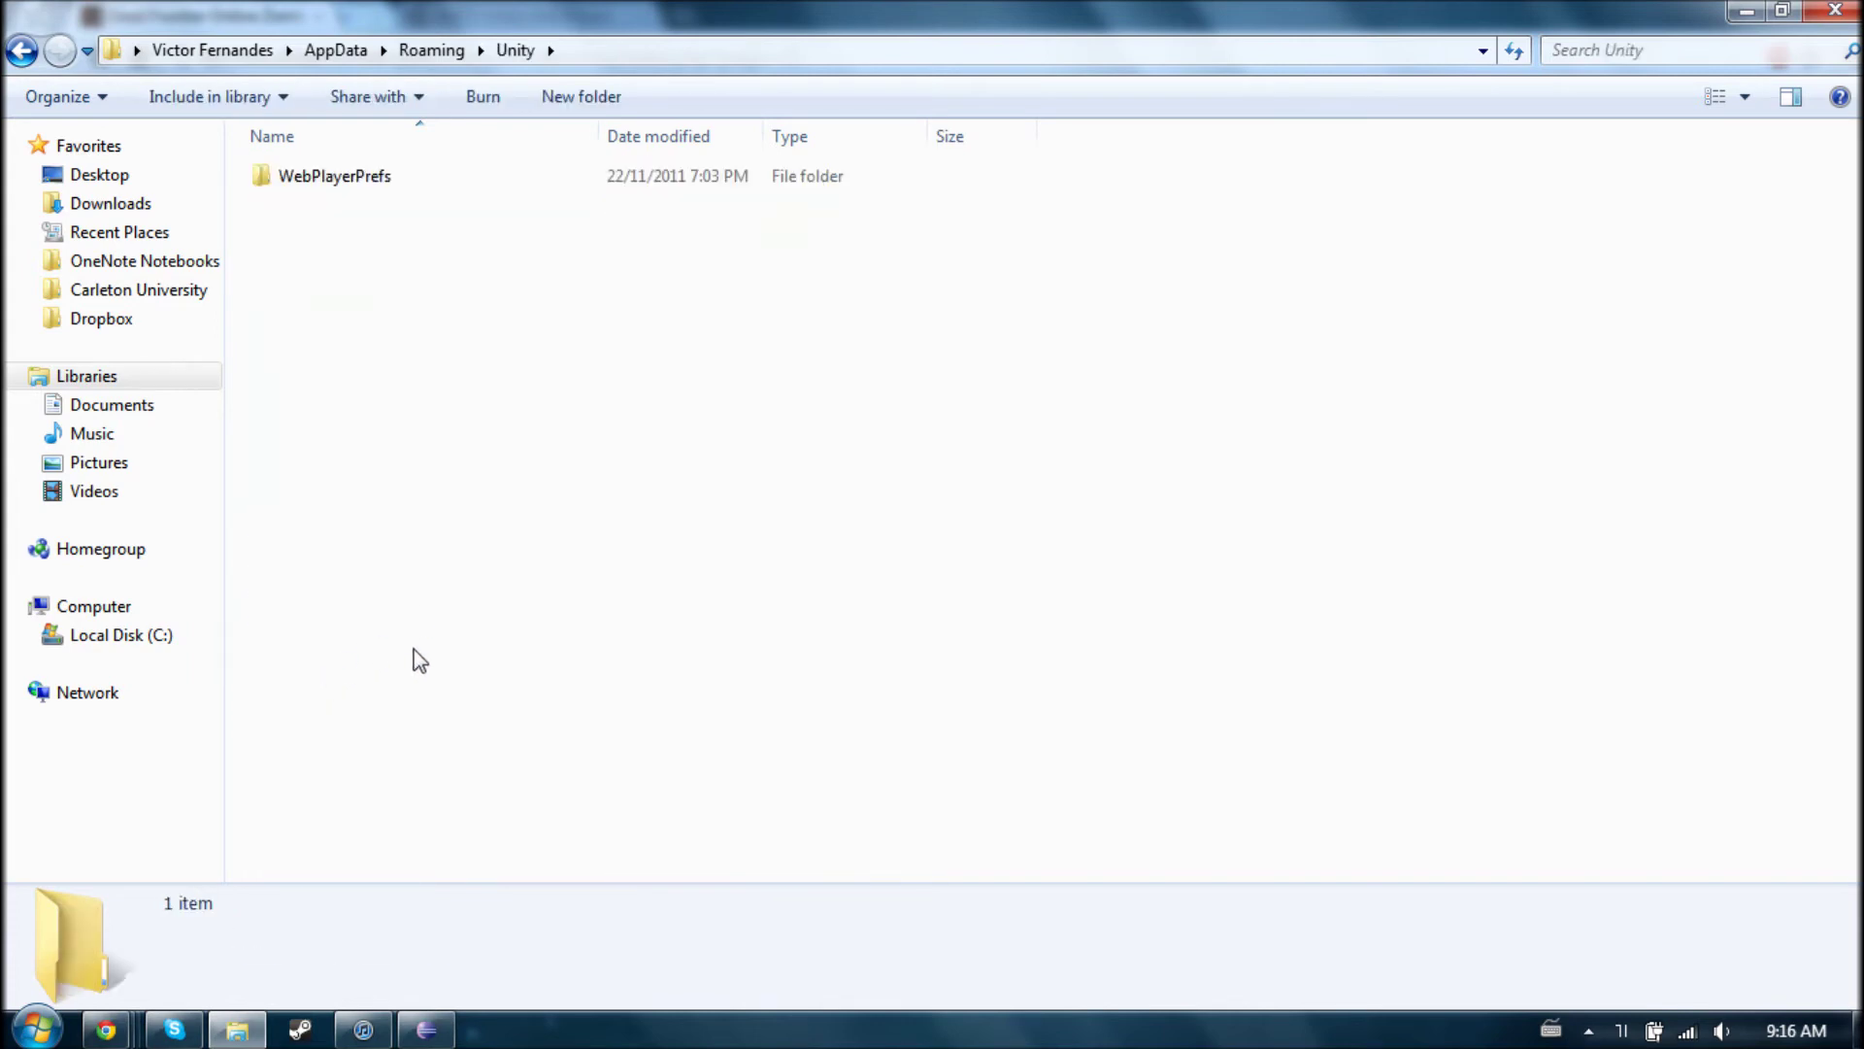
click(411, 176)
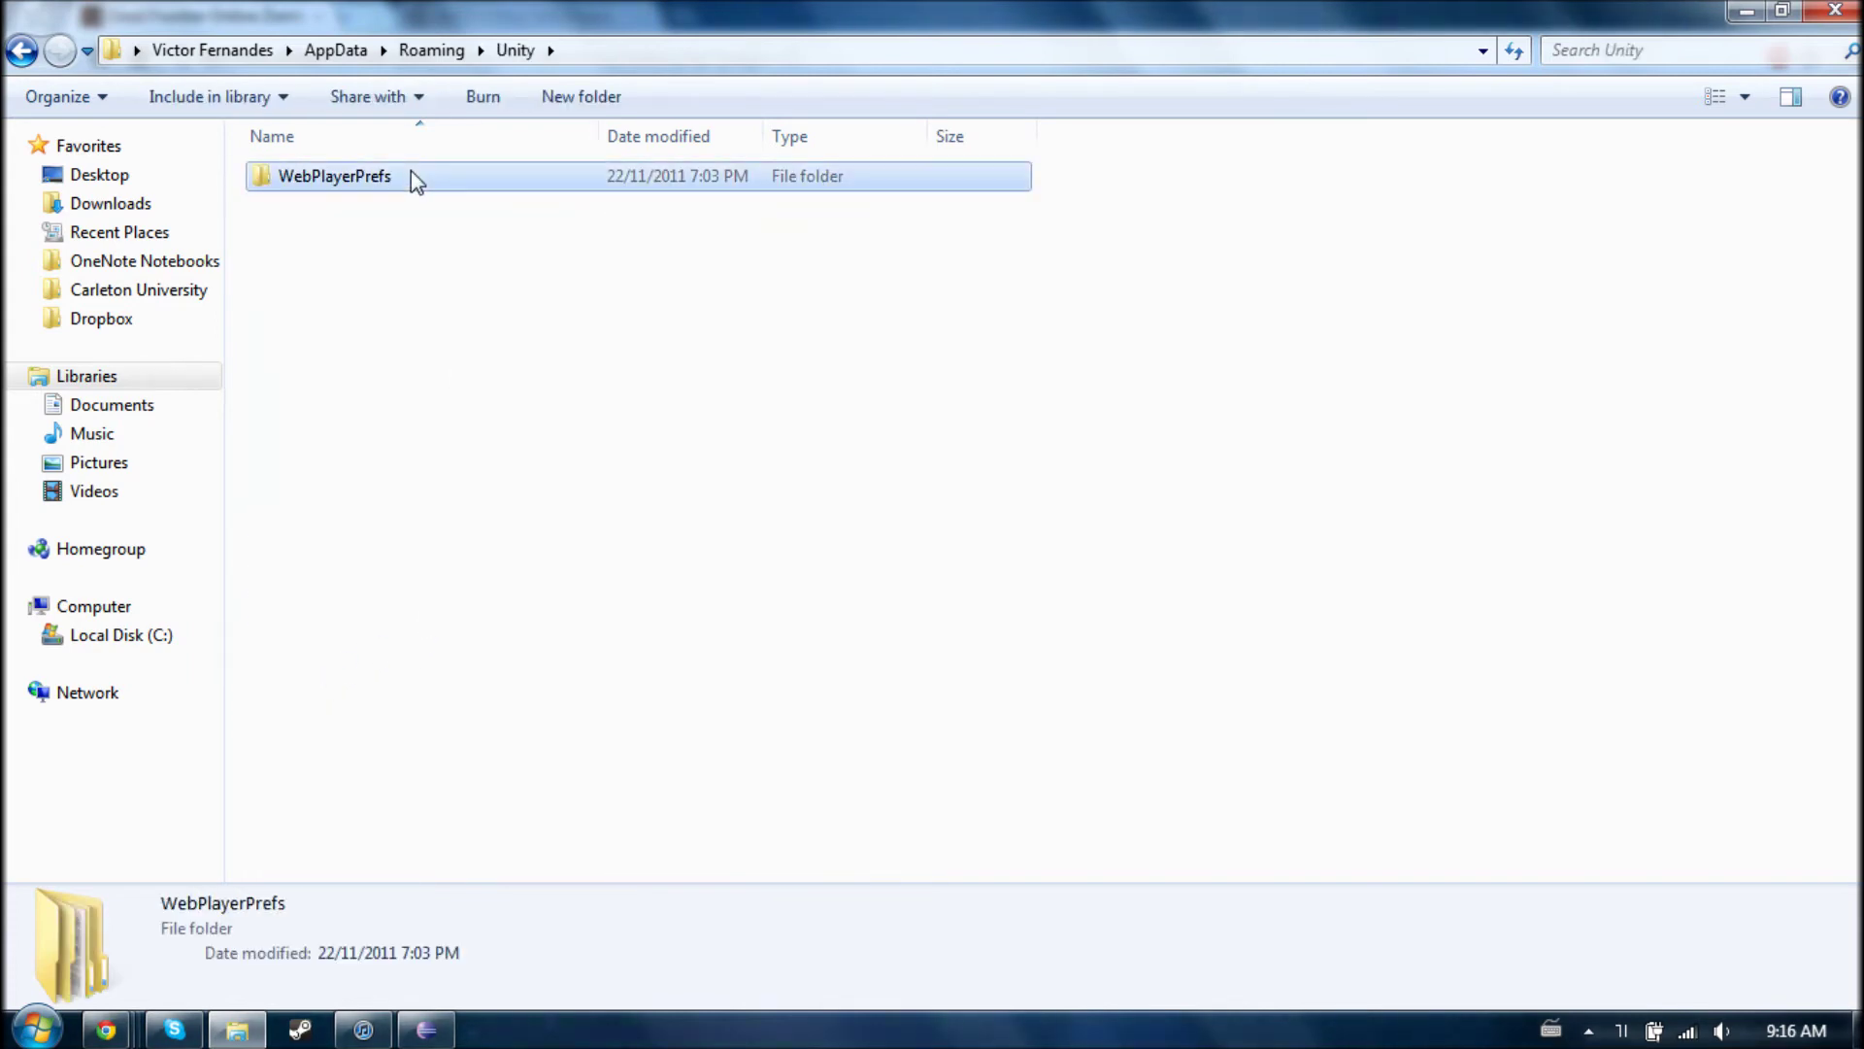
double_click(411, 176)
click(21, 51)
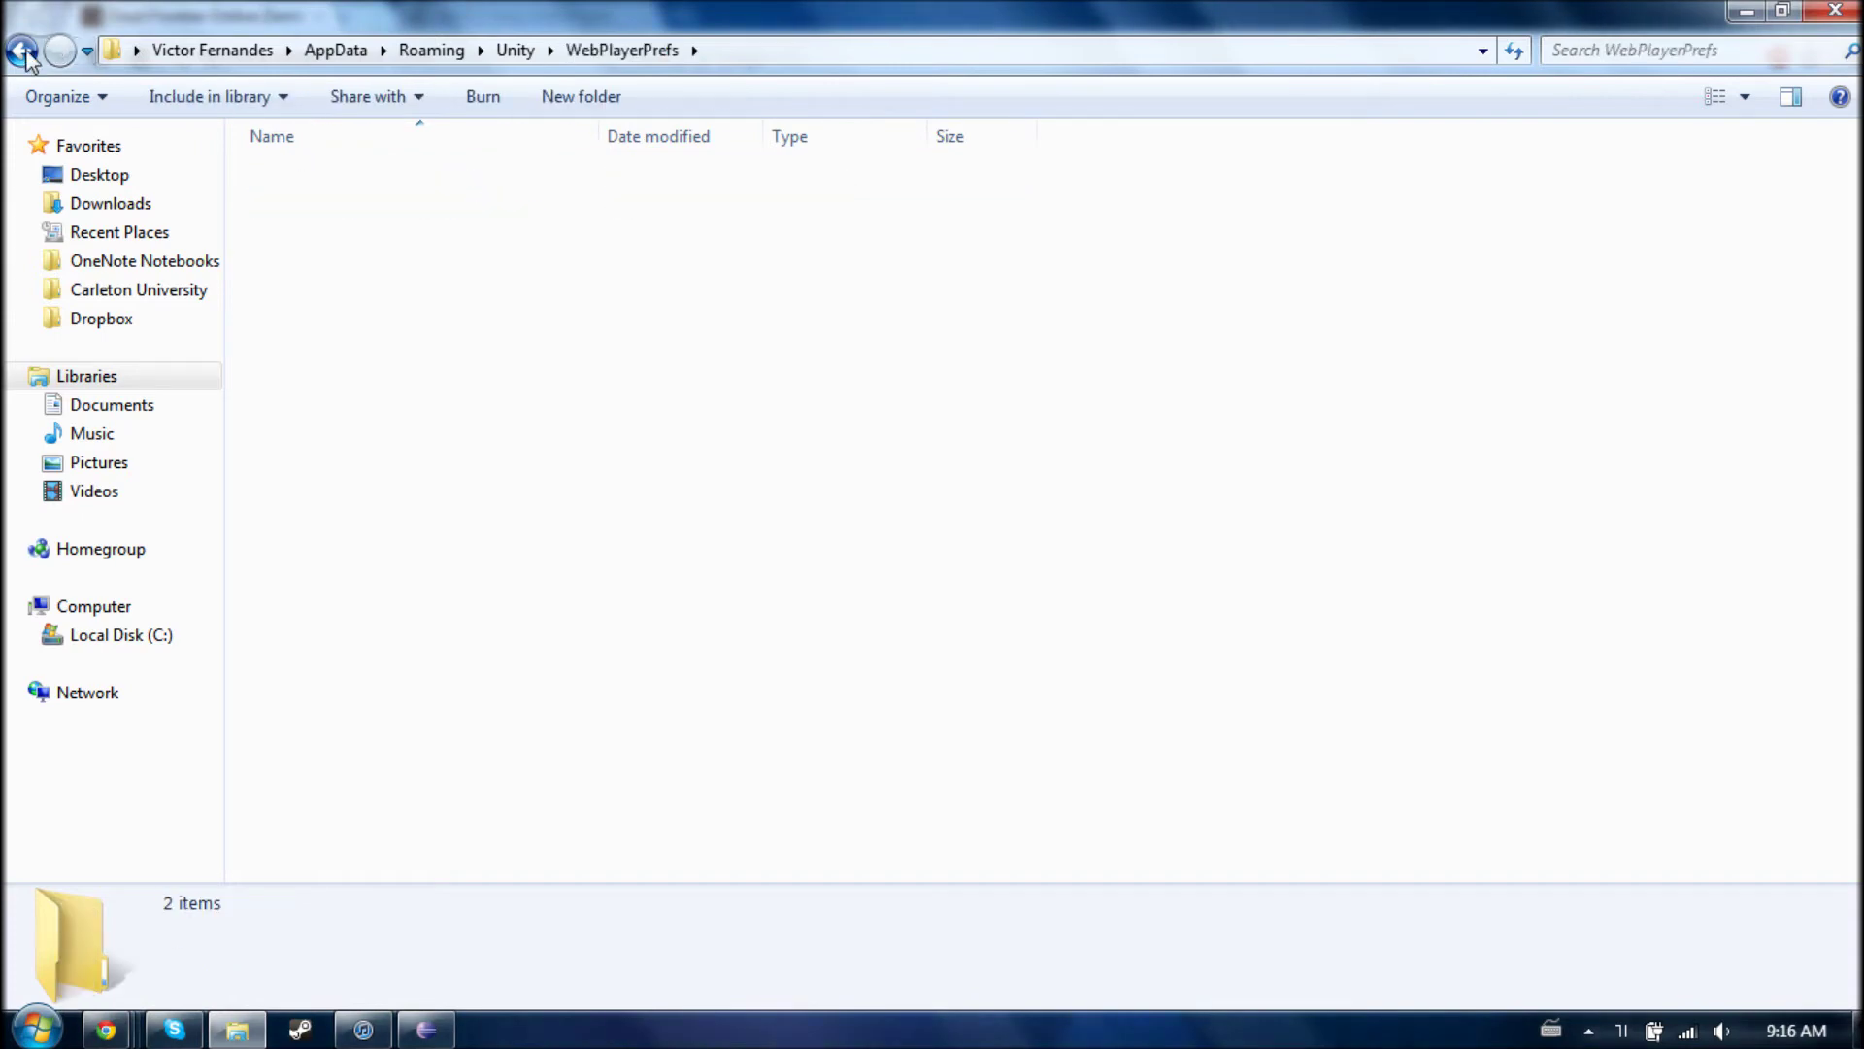
click(22, 51)
scroll(511, 438, down, 2)
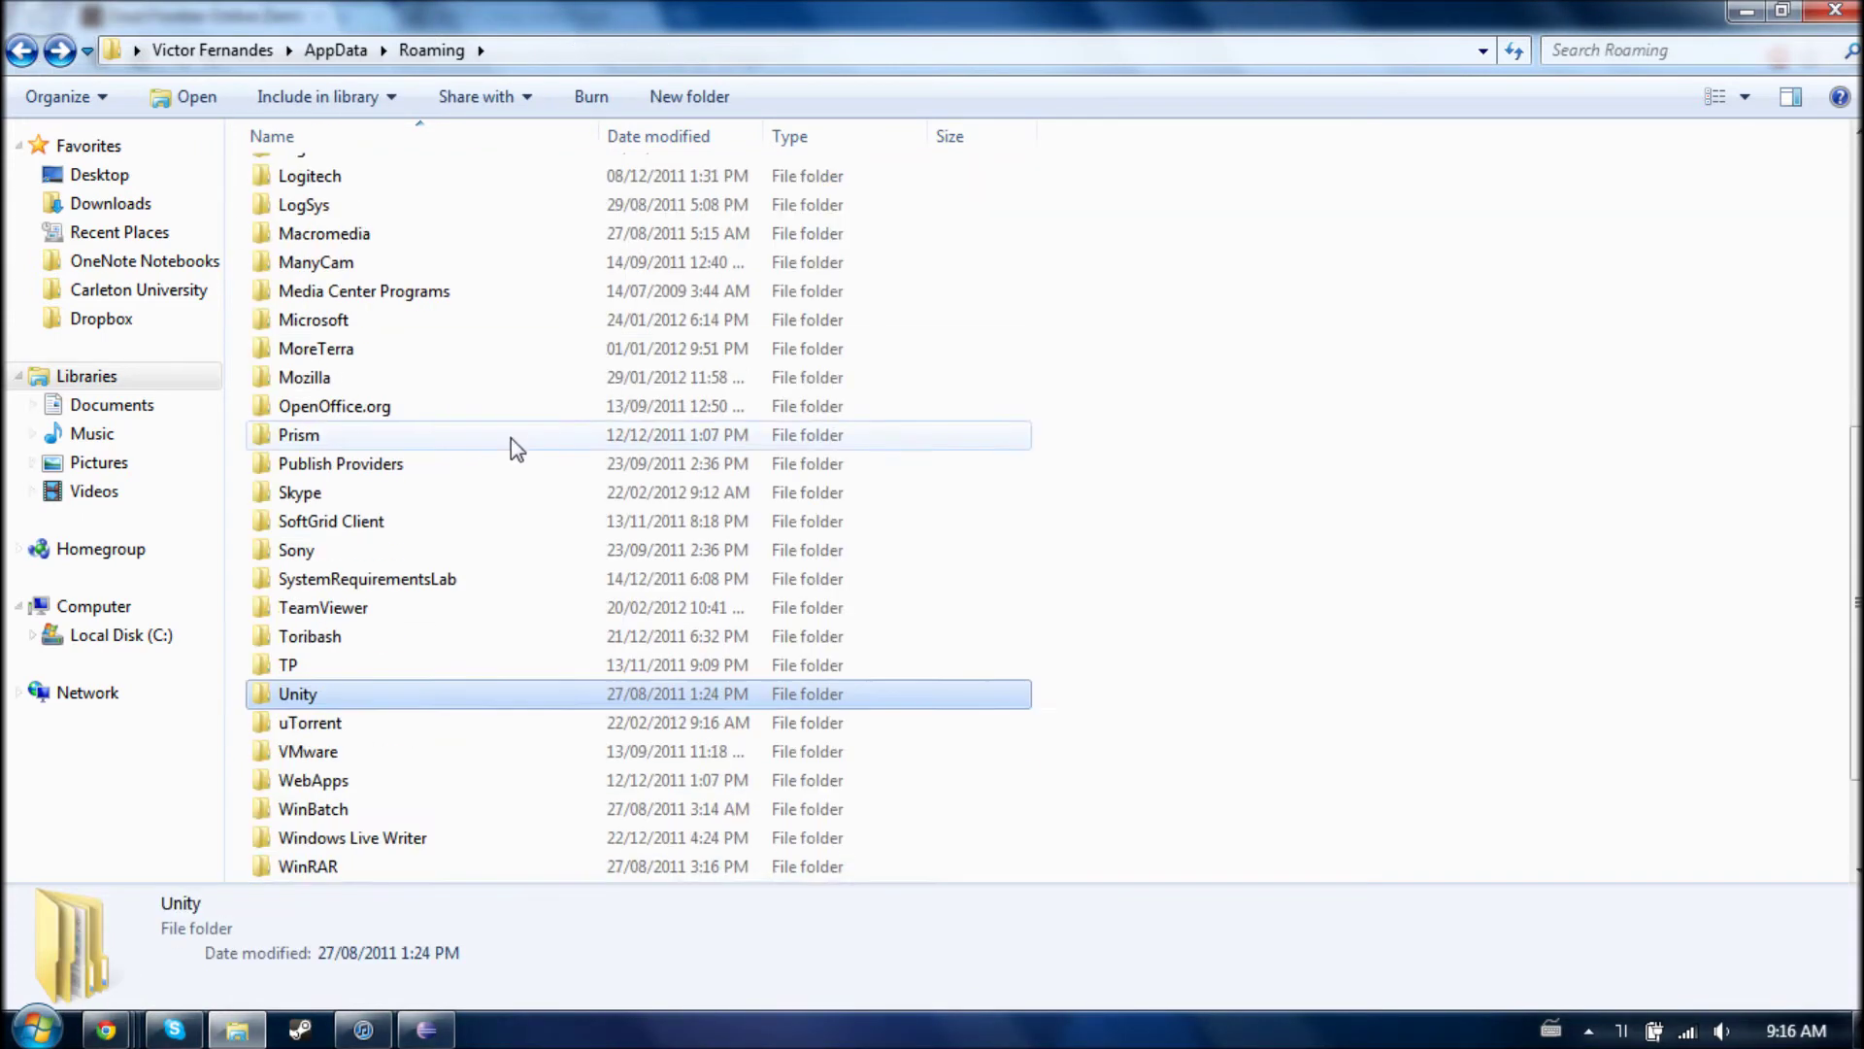
scroll(511, 444, down, 2)
scroll(511, 457, up, 3)
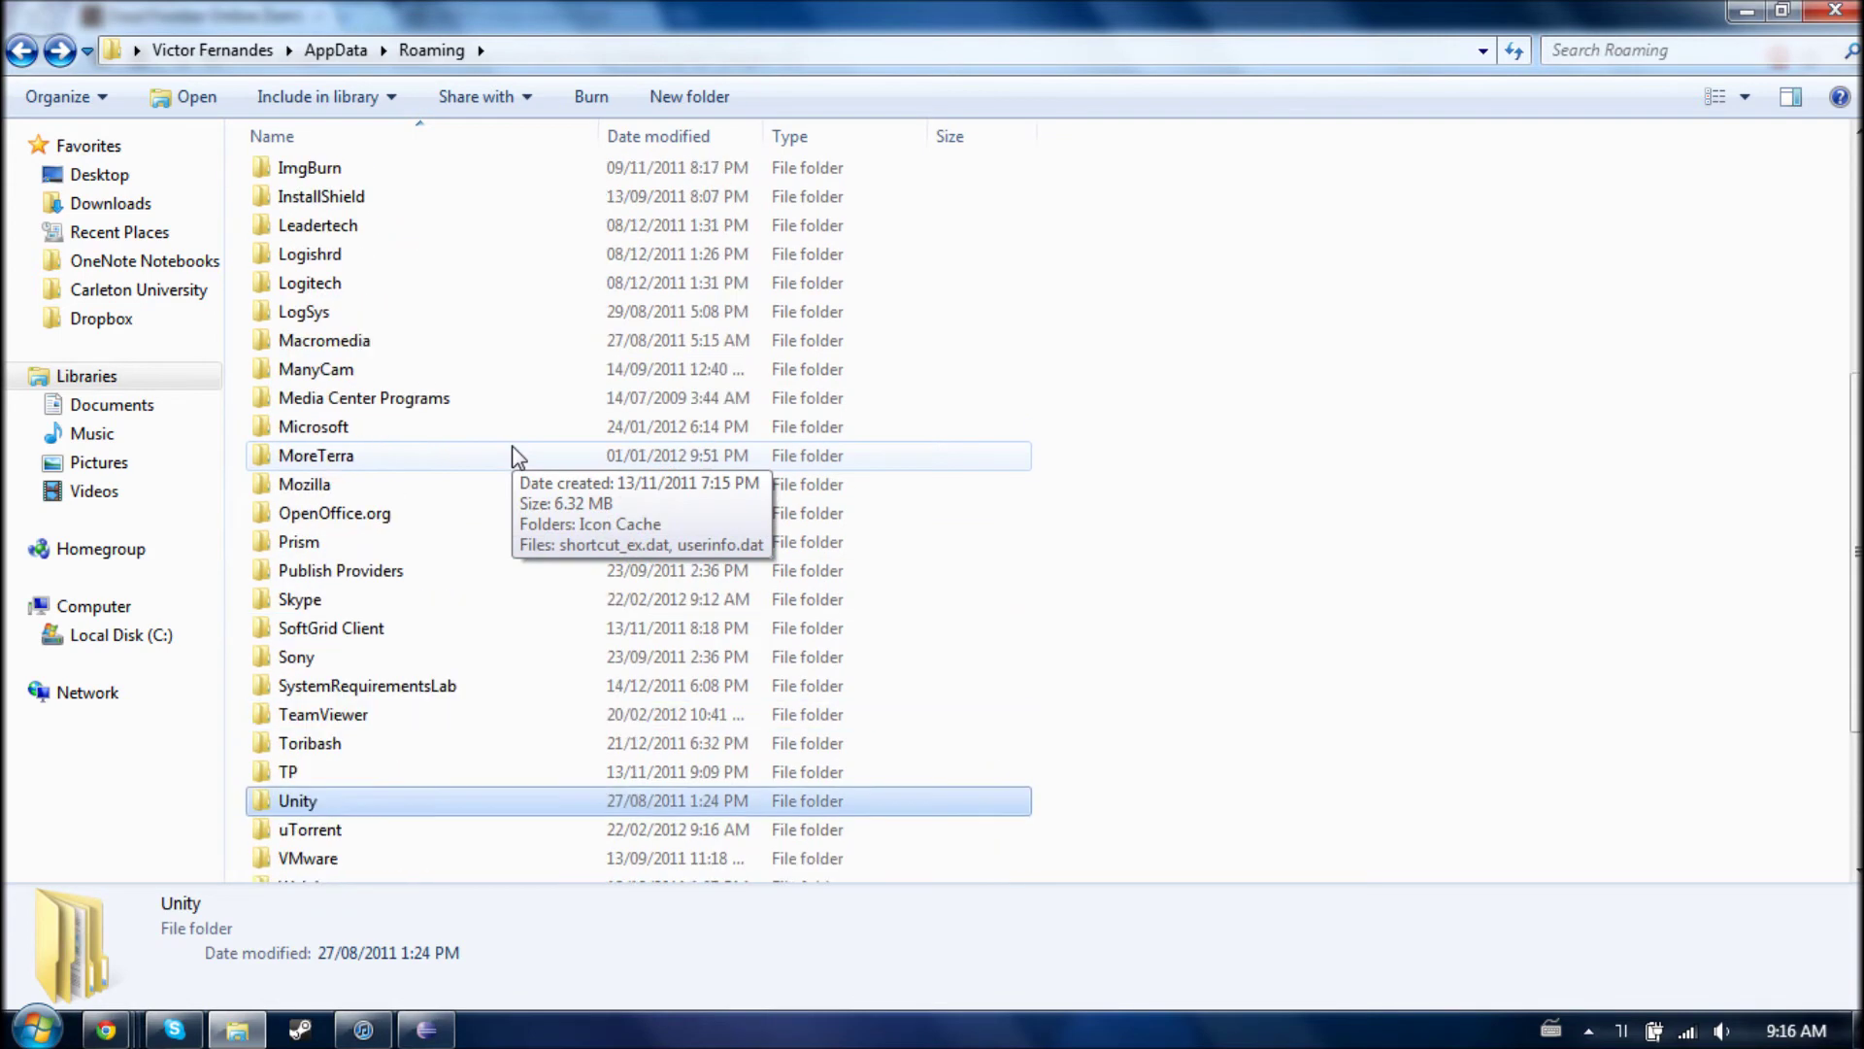
scroll(511, 457, up, 2)
scroll(469, 452, up, 2)
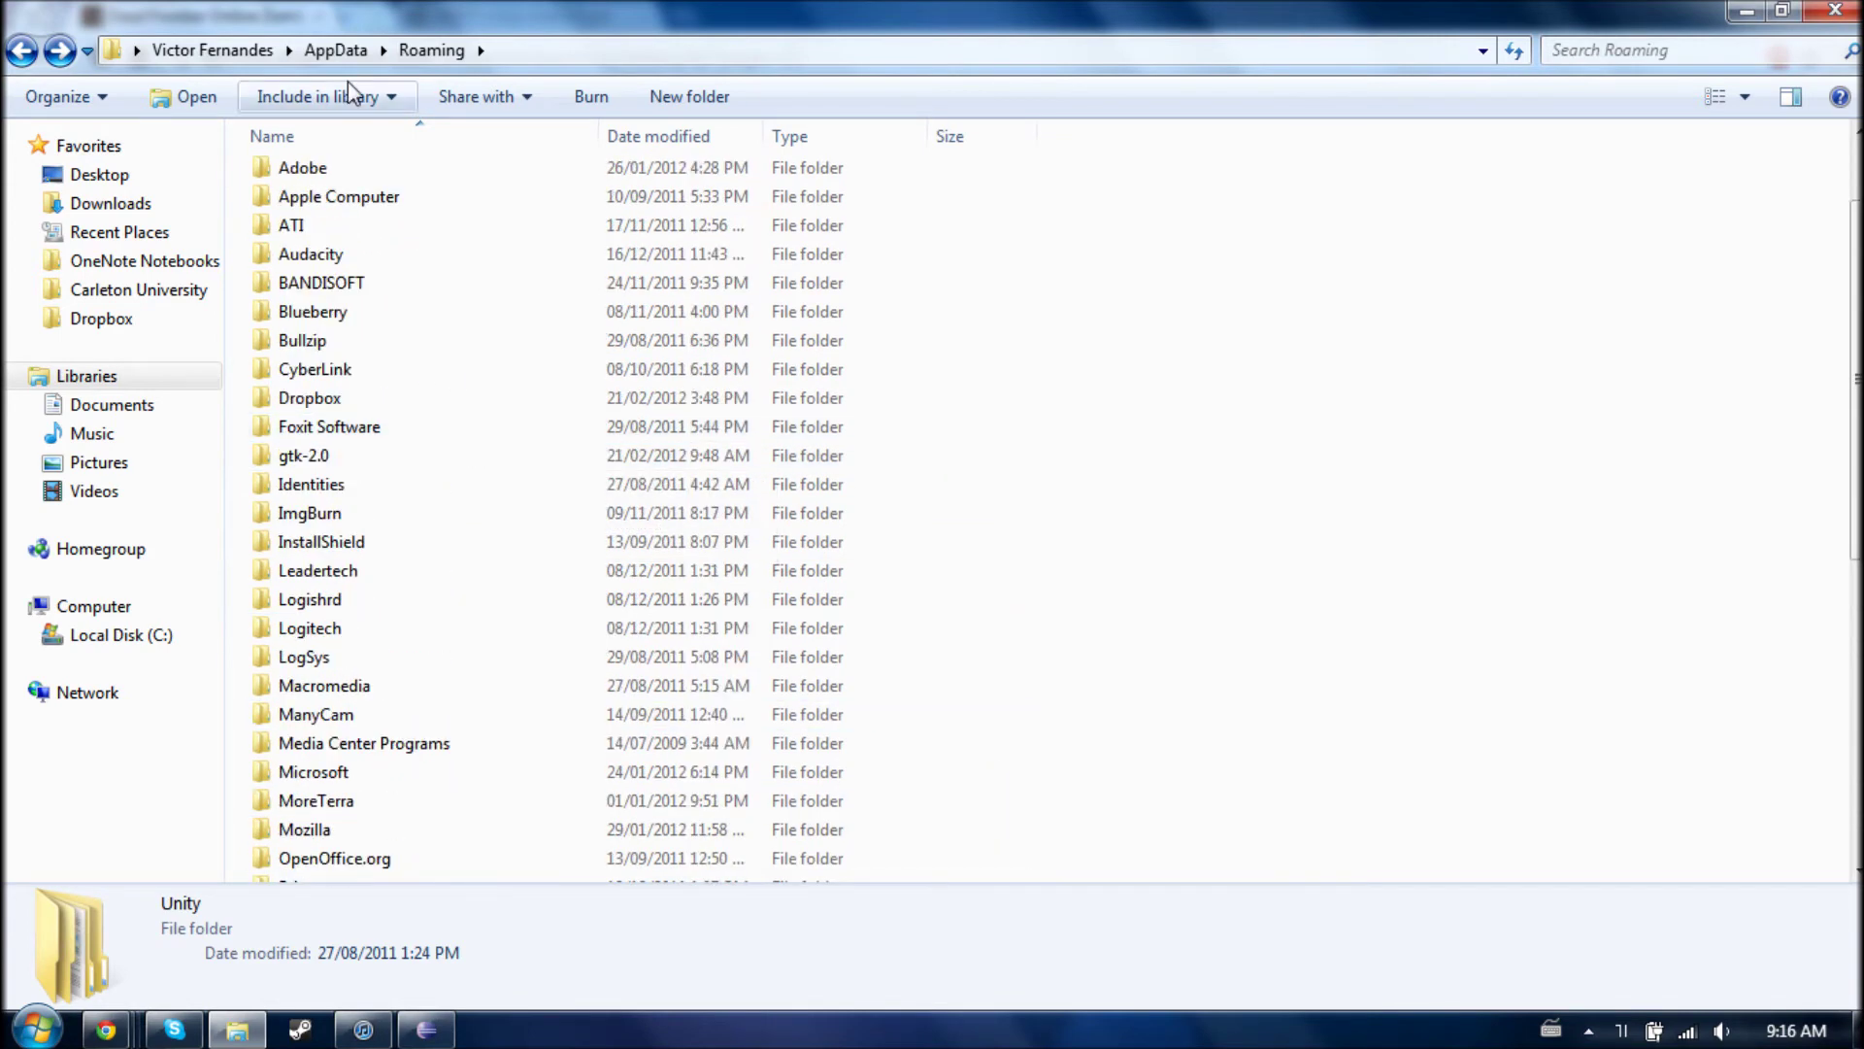
click(336, 54)
Go into LocalLow\Unity\WebPlayer and peek at the mono folder
double_click(333, 206)
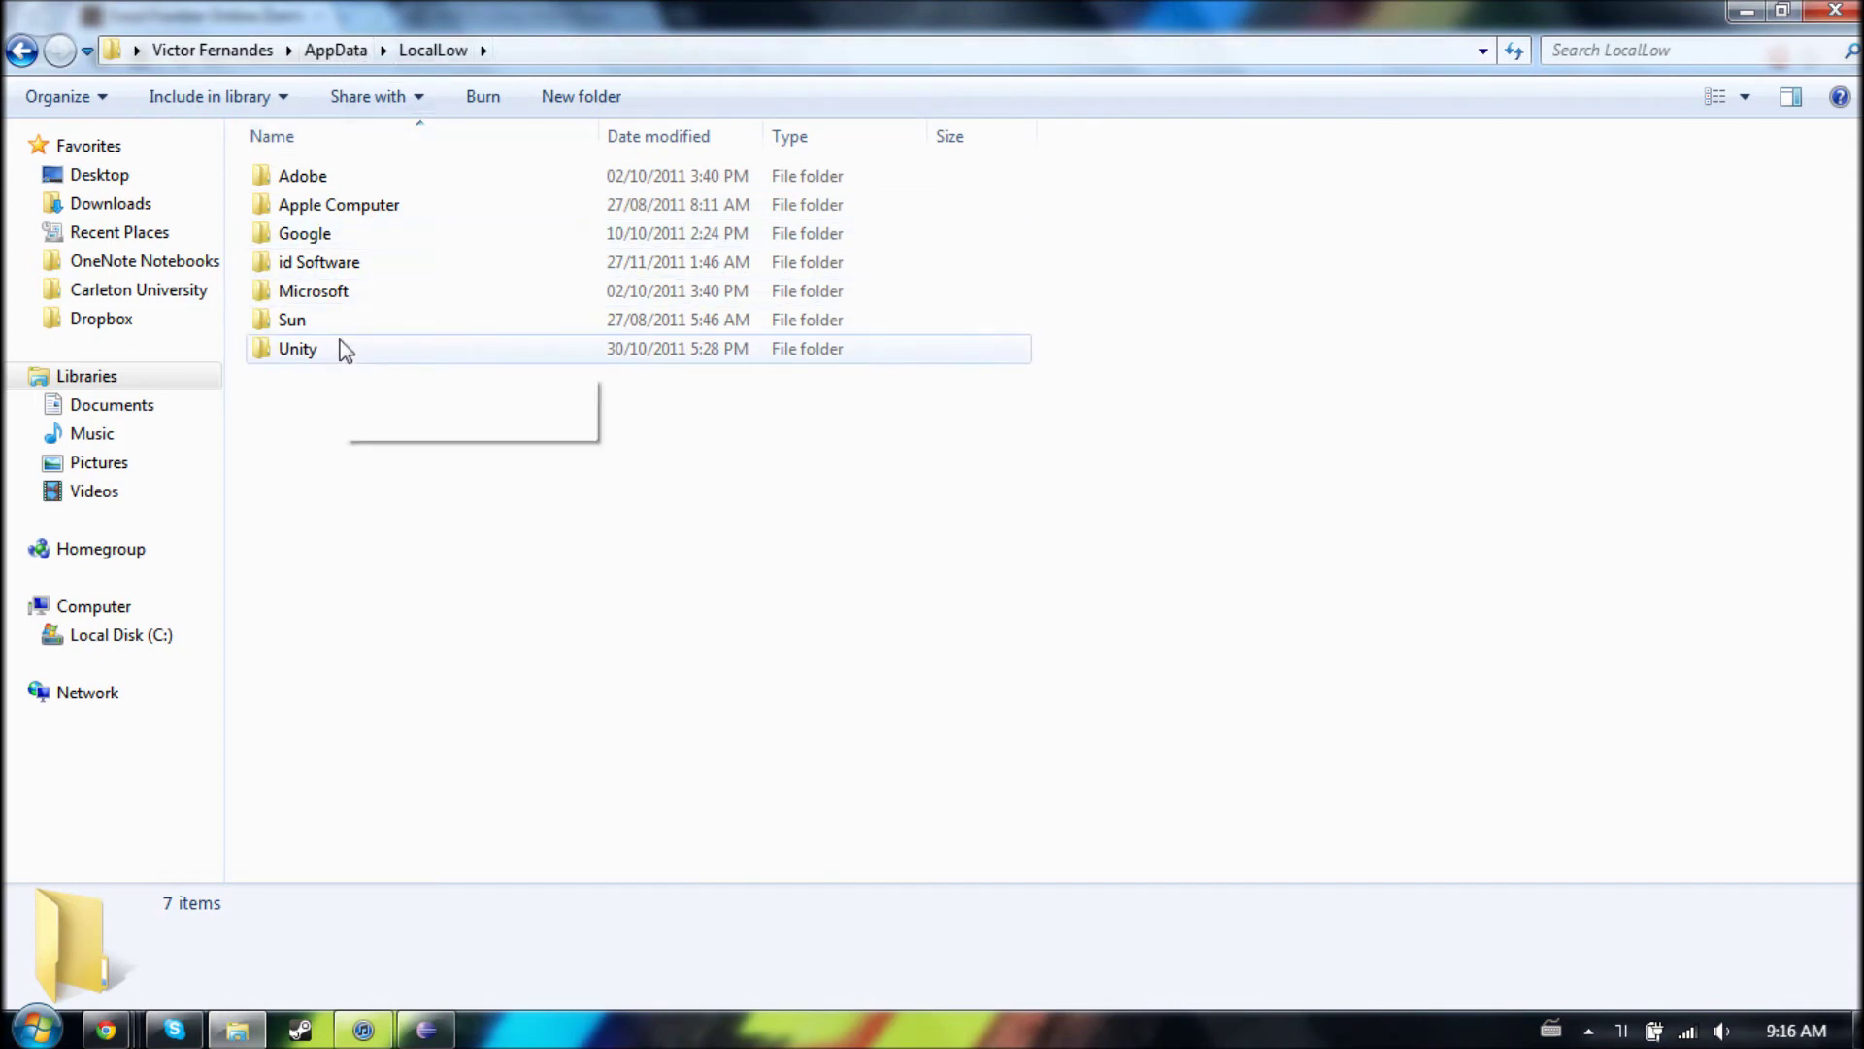
double_click(343, 349)
double_click(346, 176)
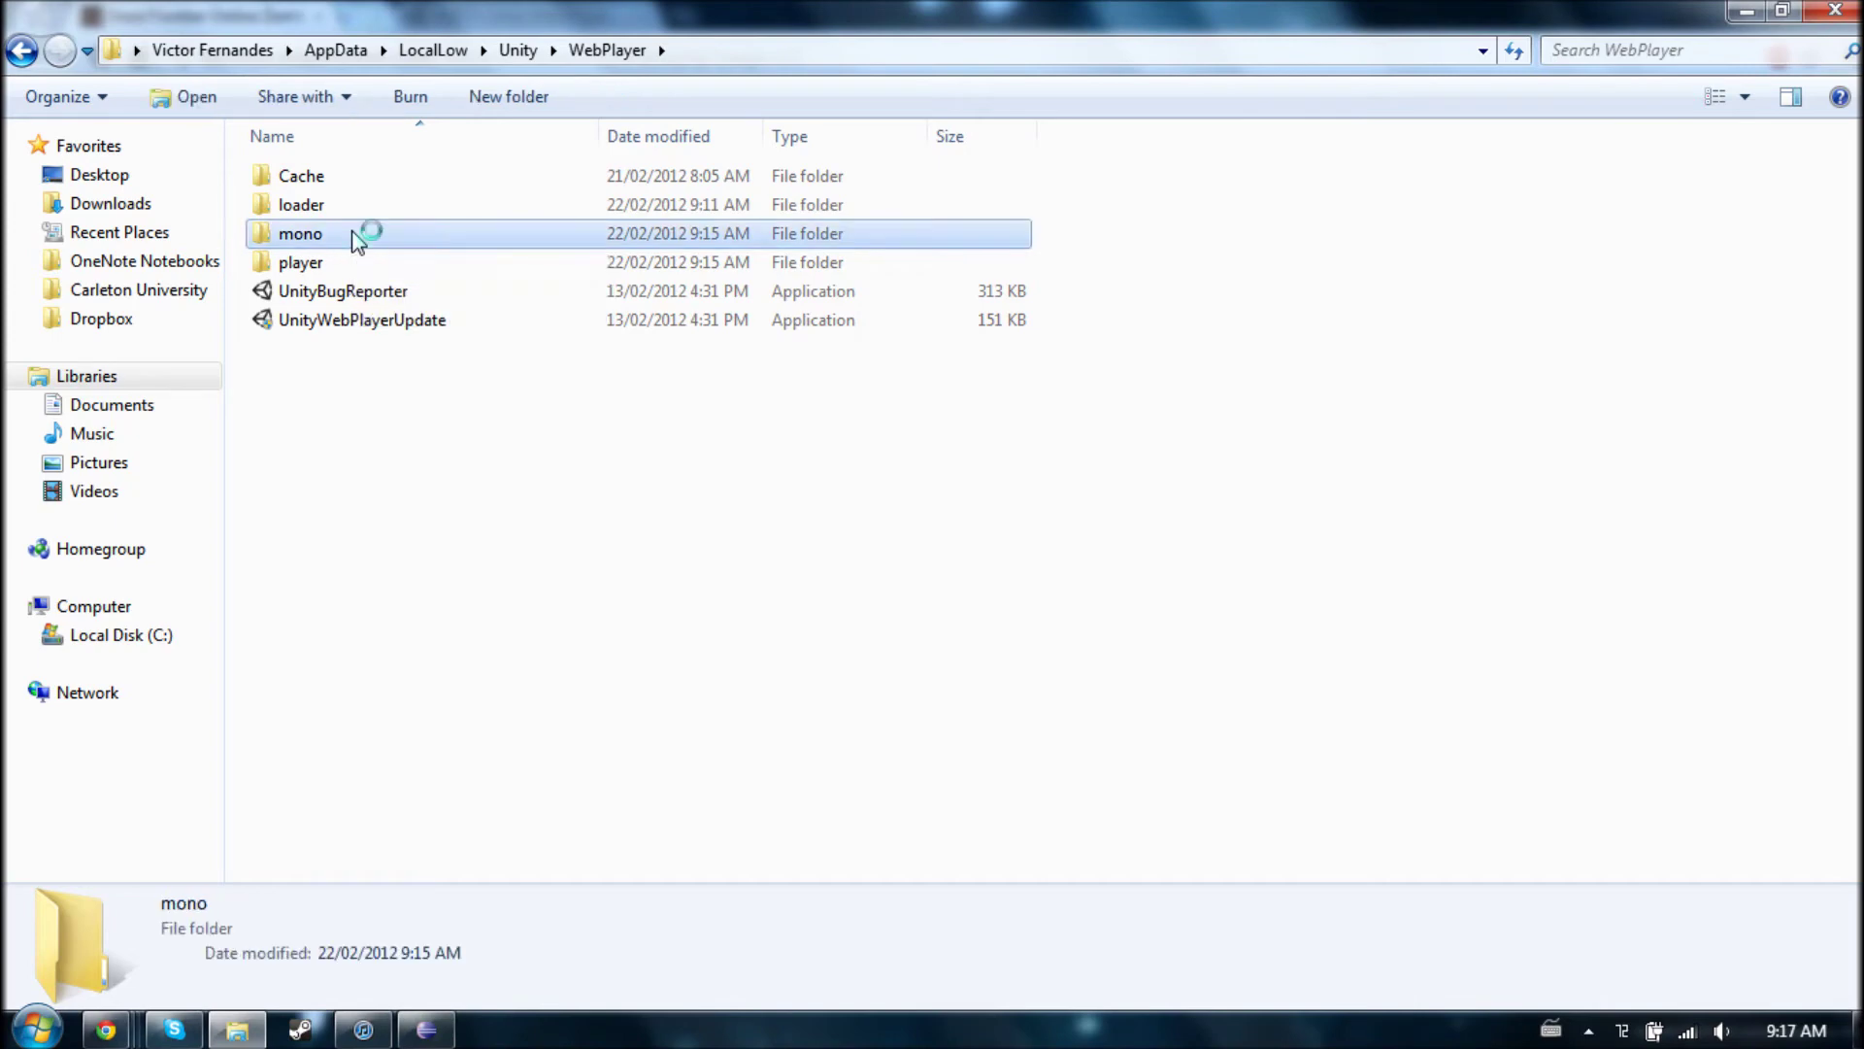
double_click(357, 236)
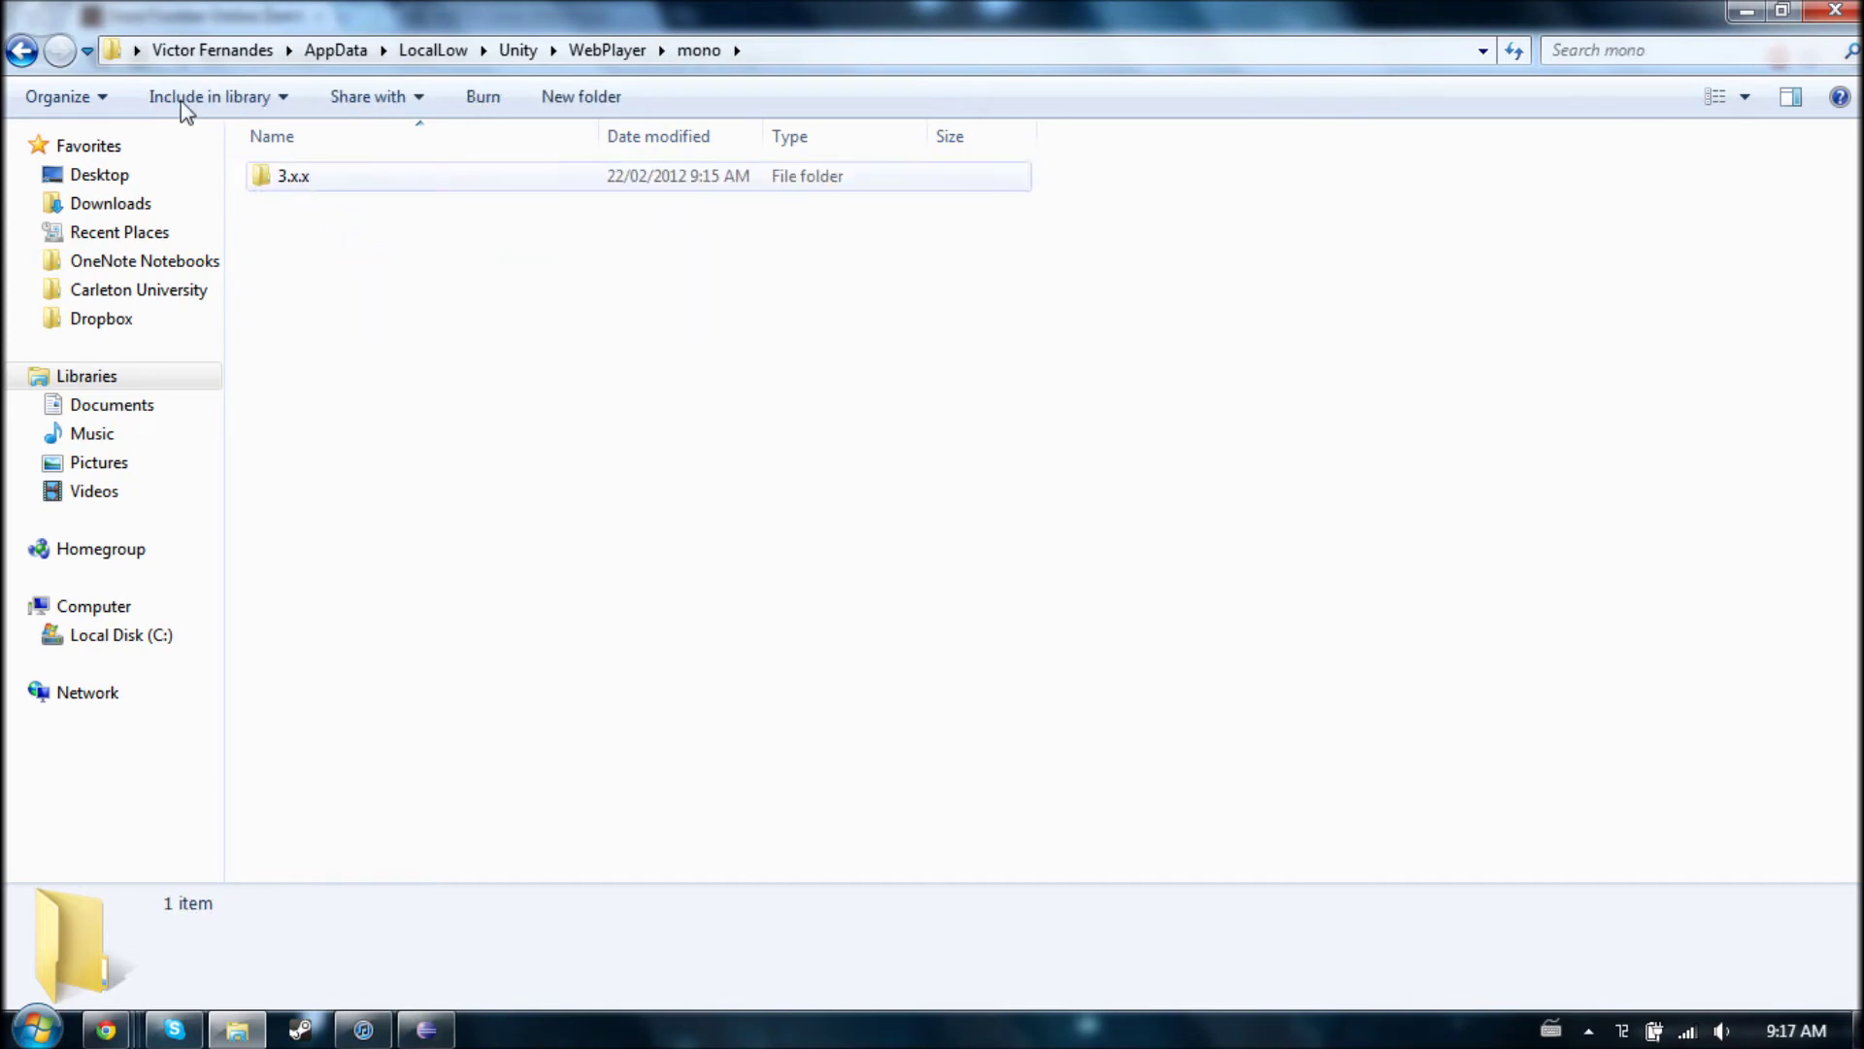
click(23, 50)
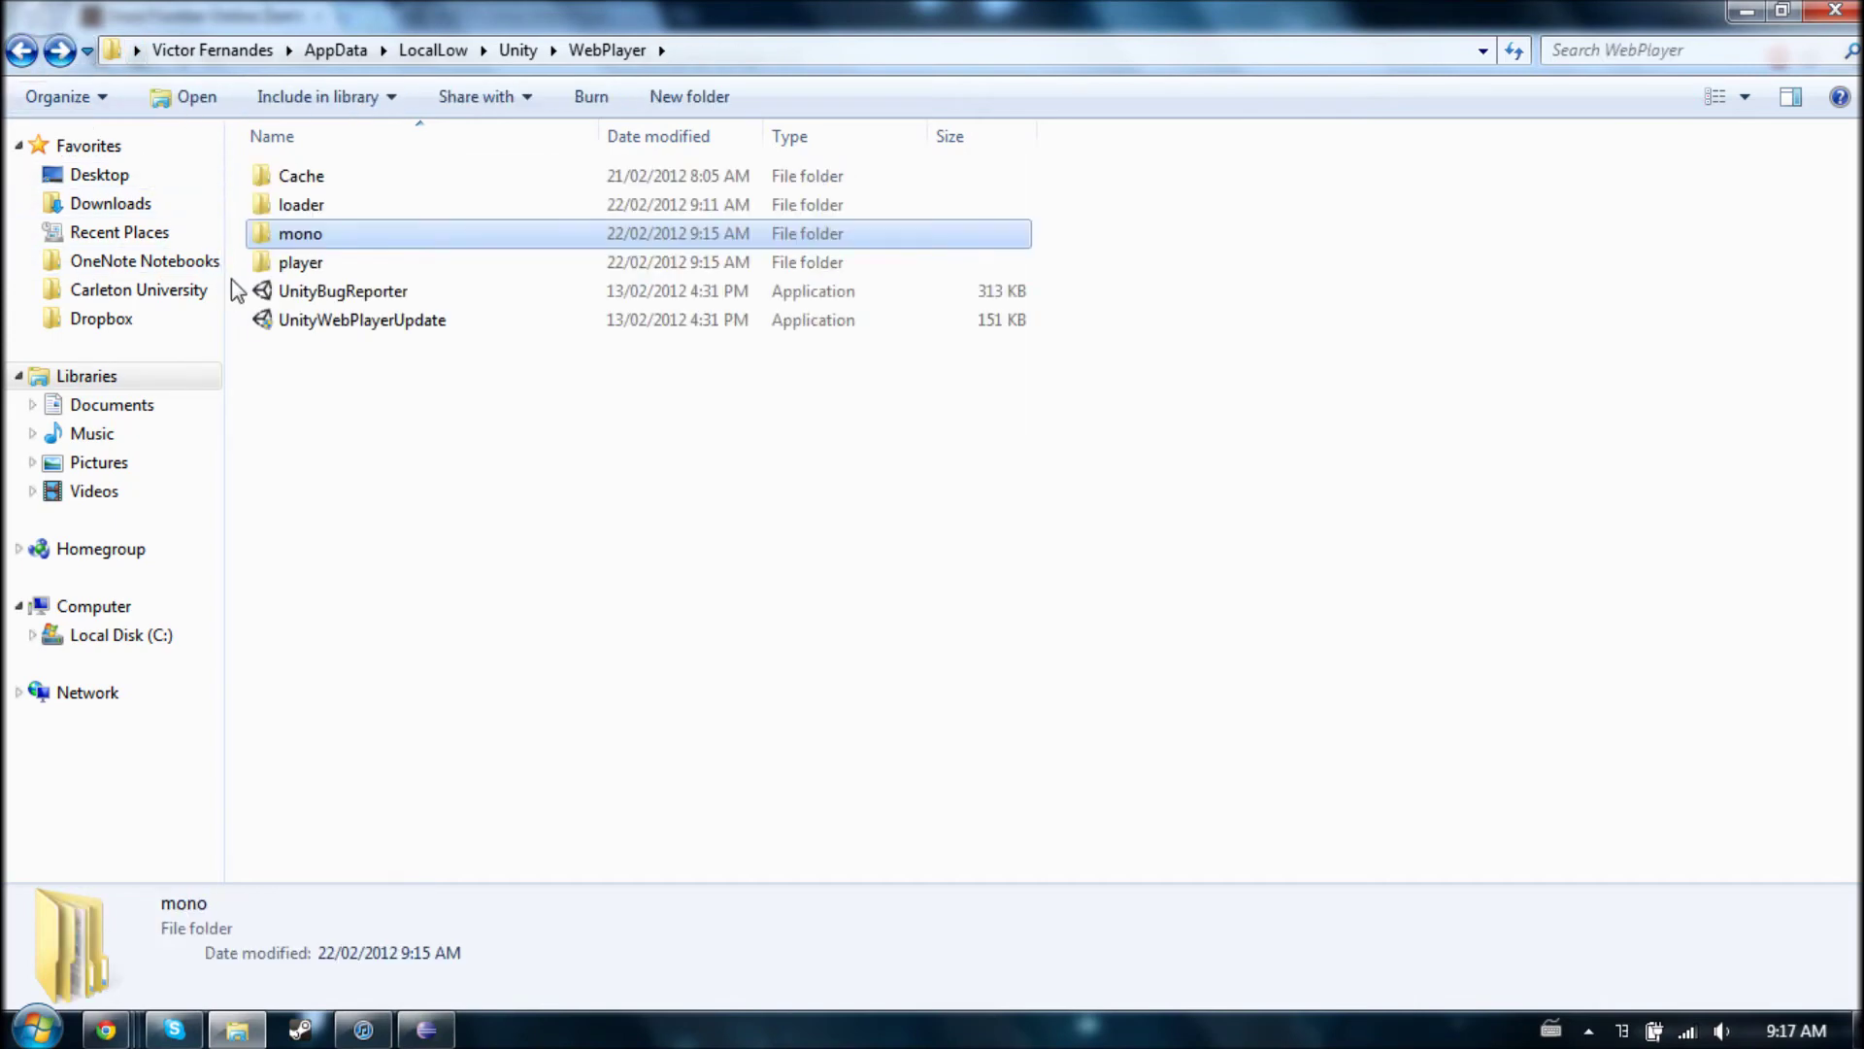
click(346, 384)
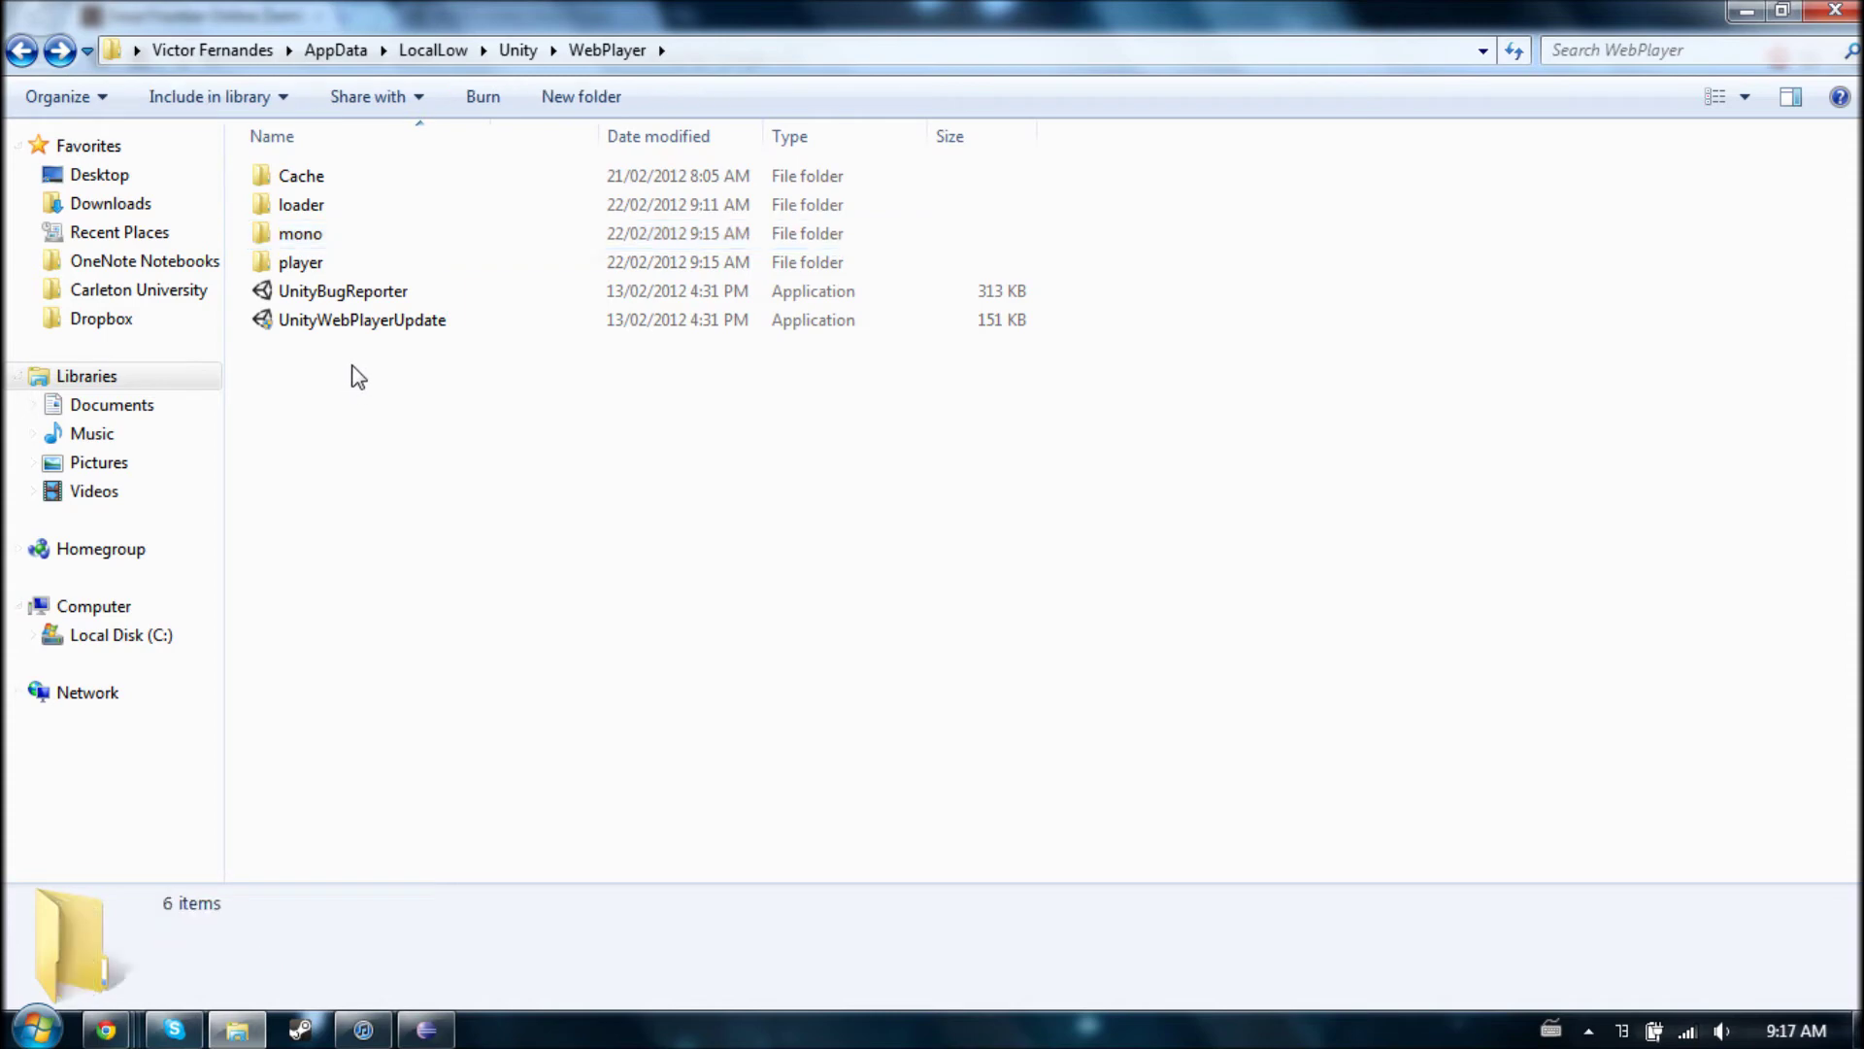
Drill into mono\3.x.x\Data\lib to see the engine DLL files
click(334, 243)
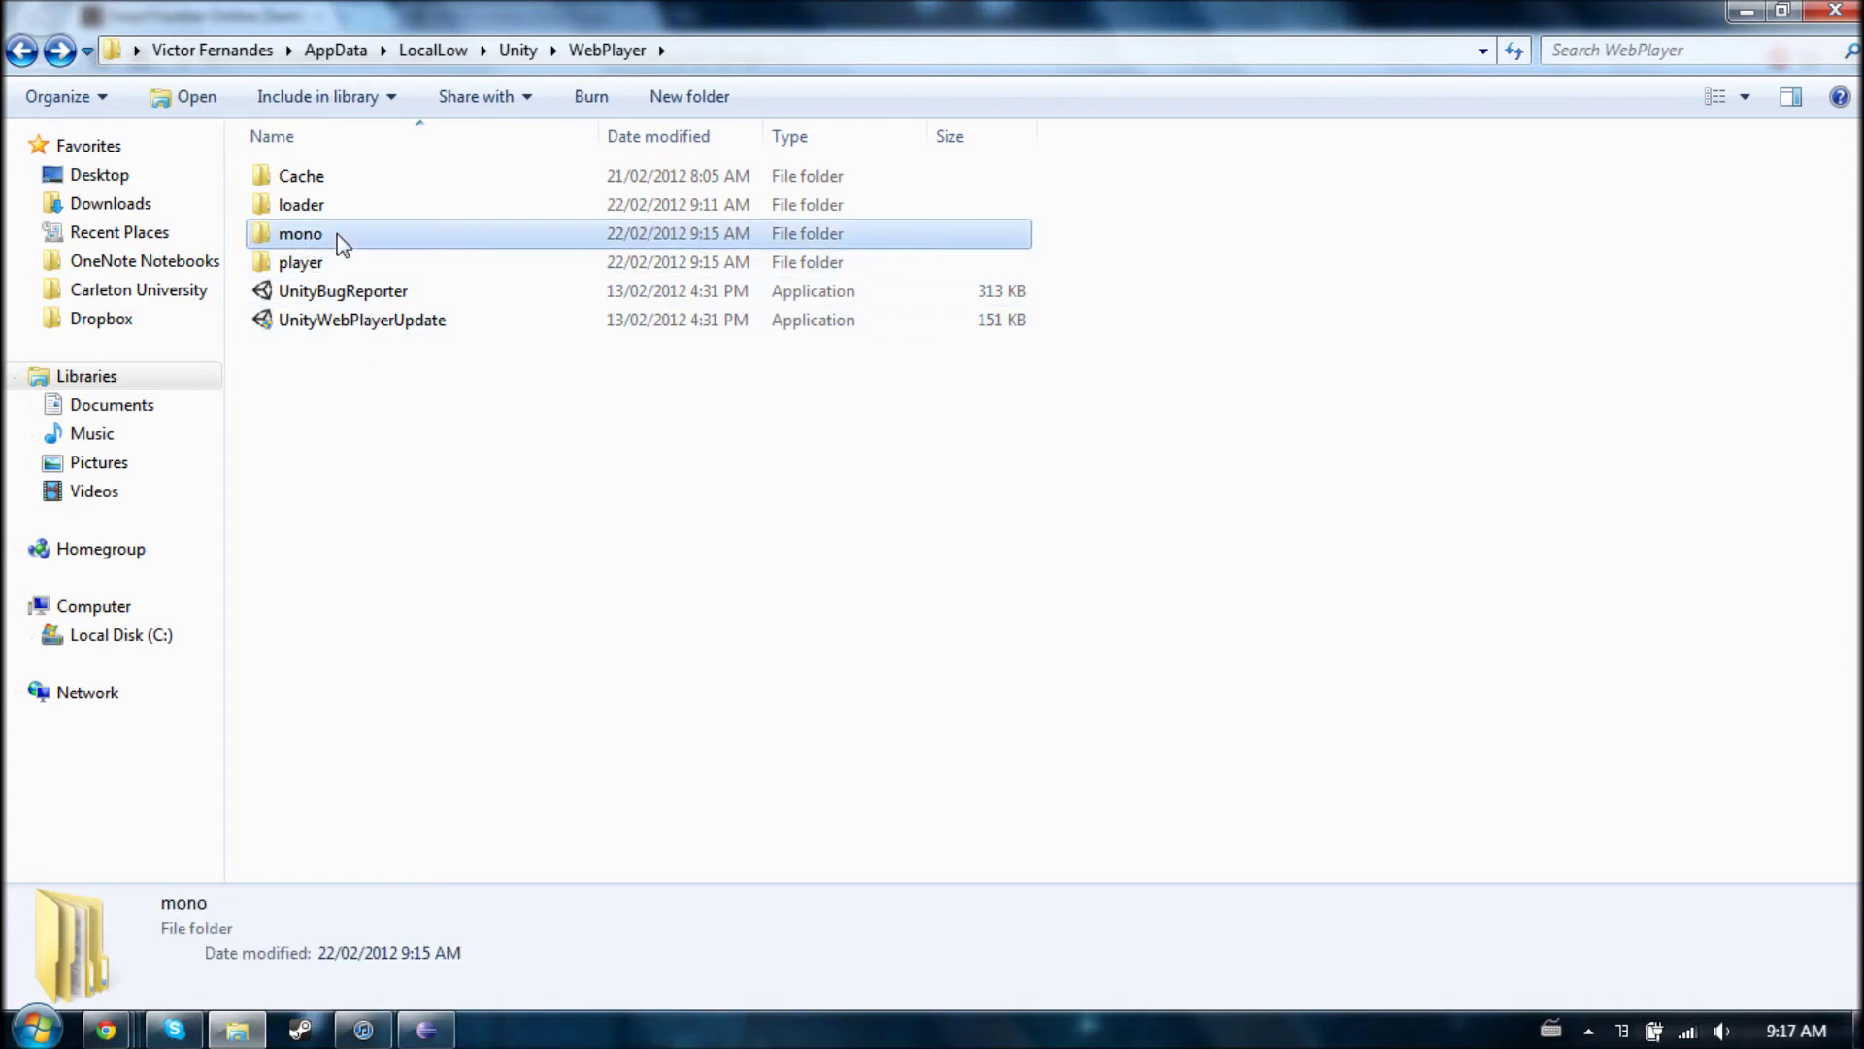
double_click(337, 243)
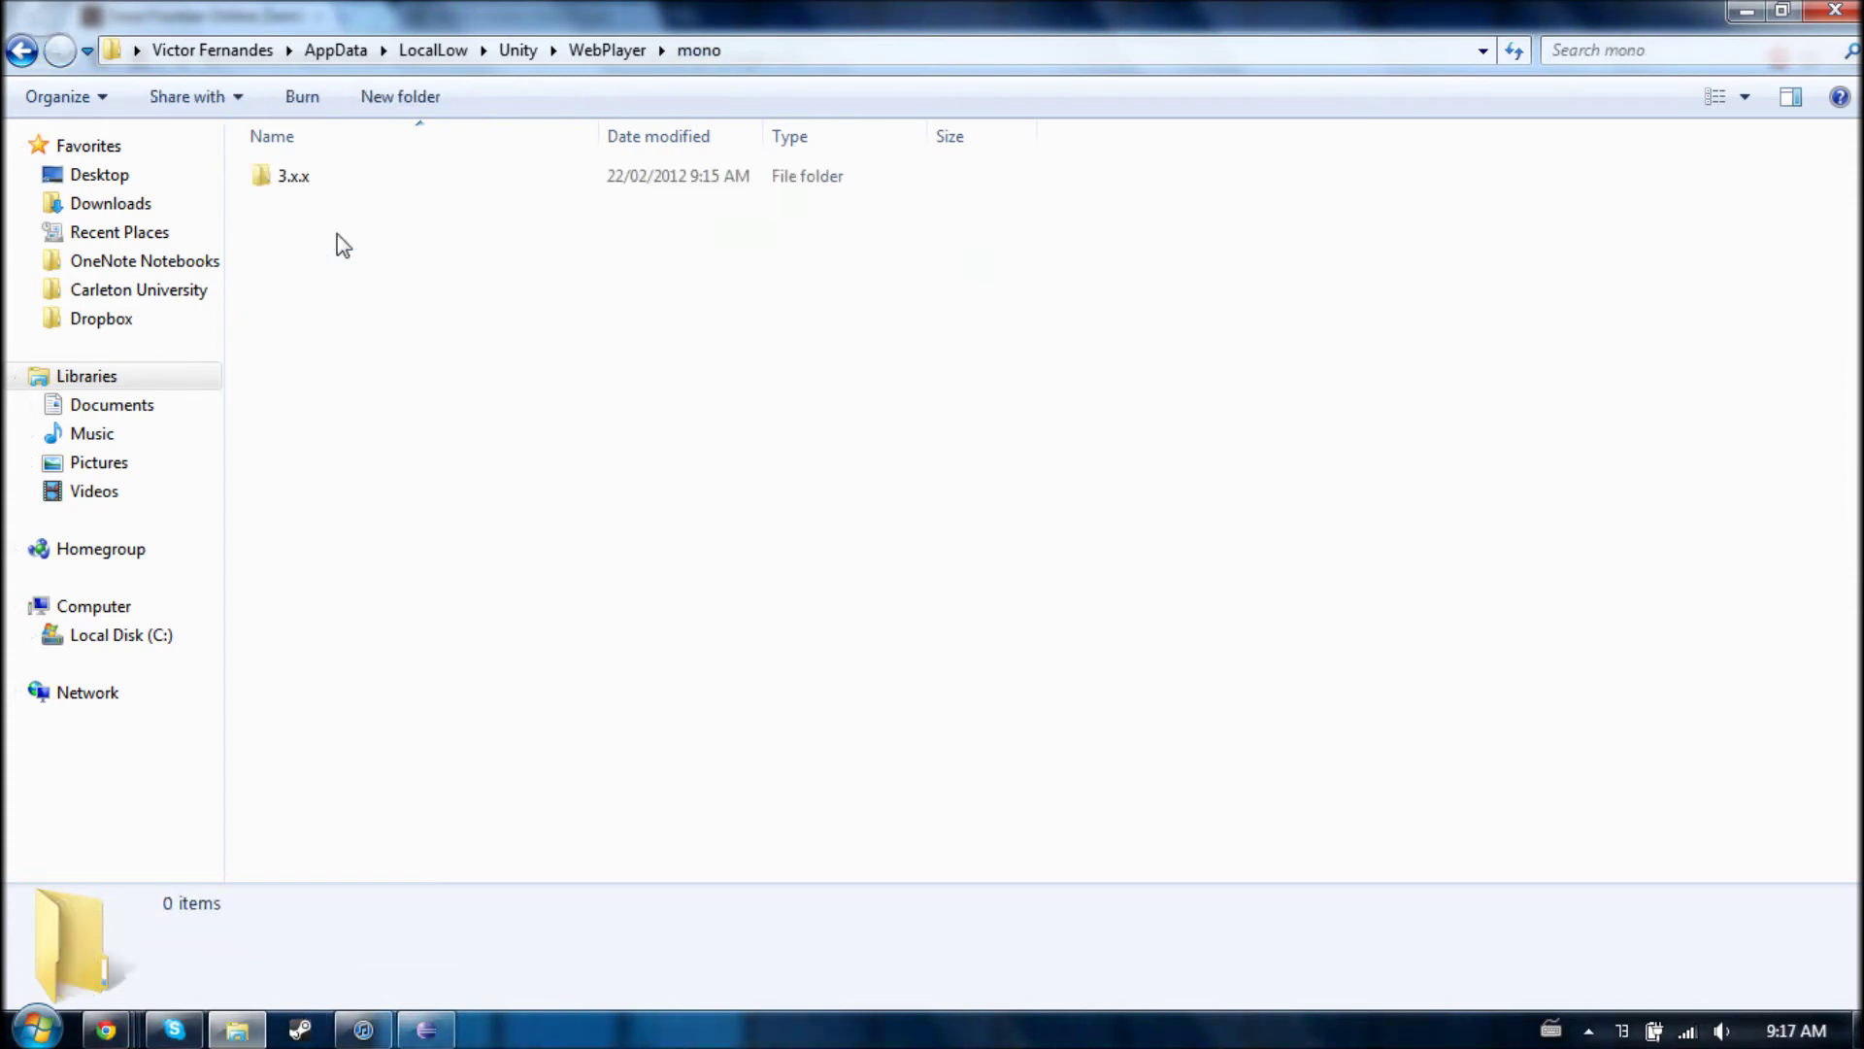
double_click(334, 180)
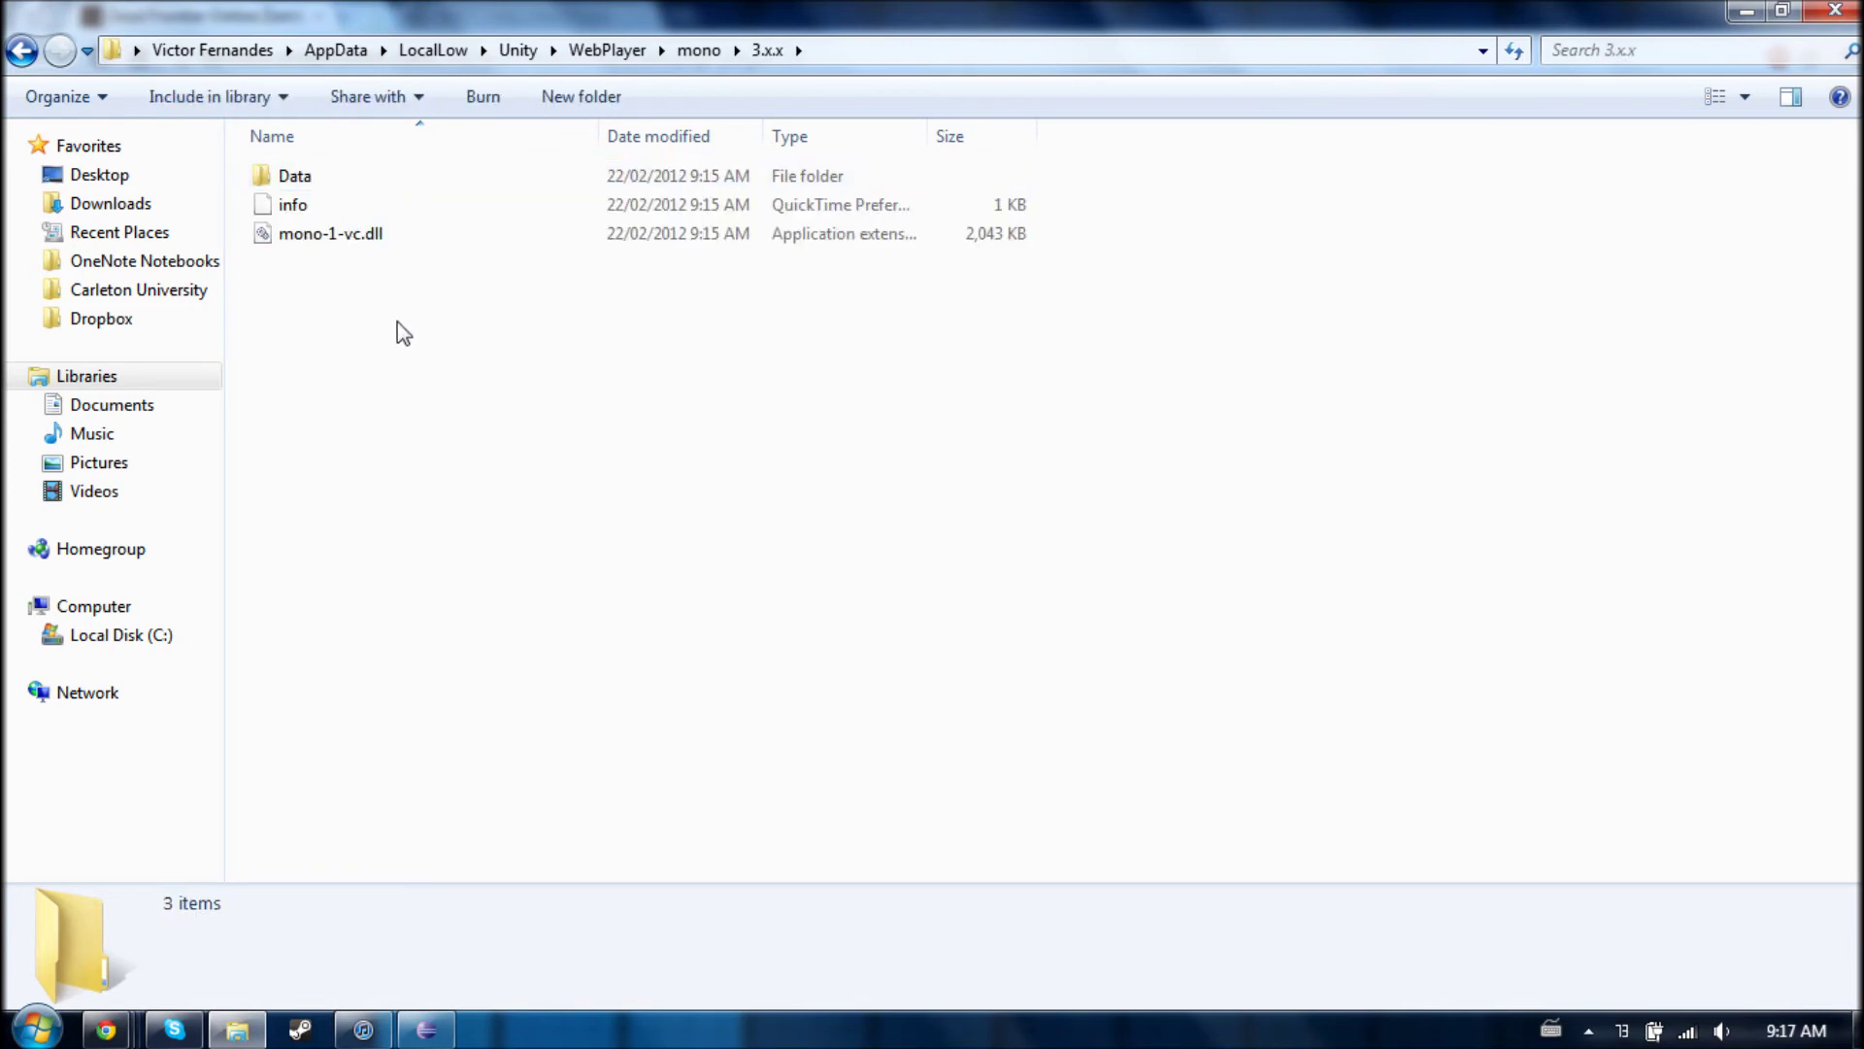
double_click(361, 189)
double_click(361, 186)
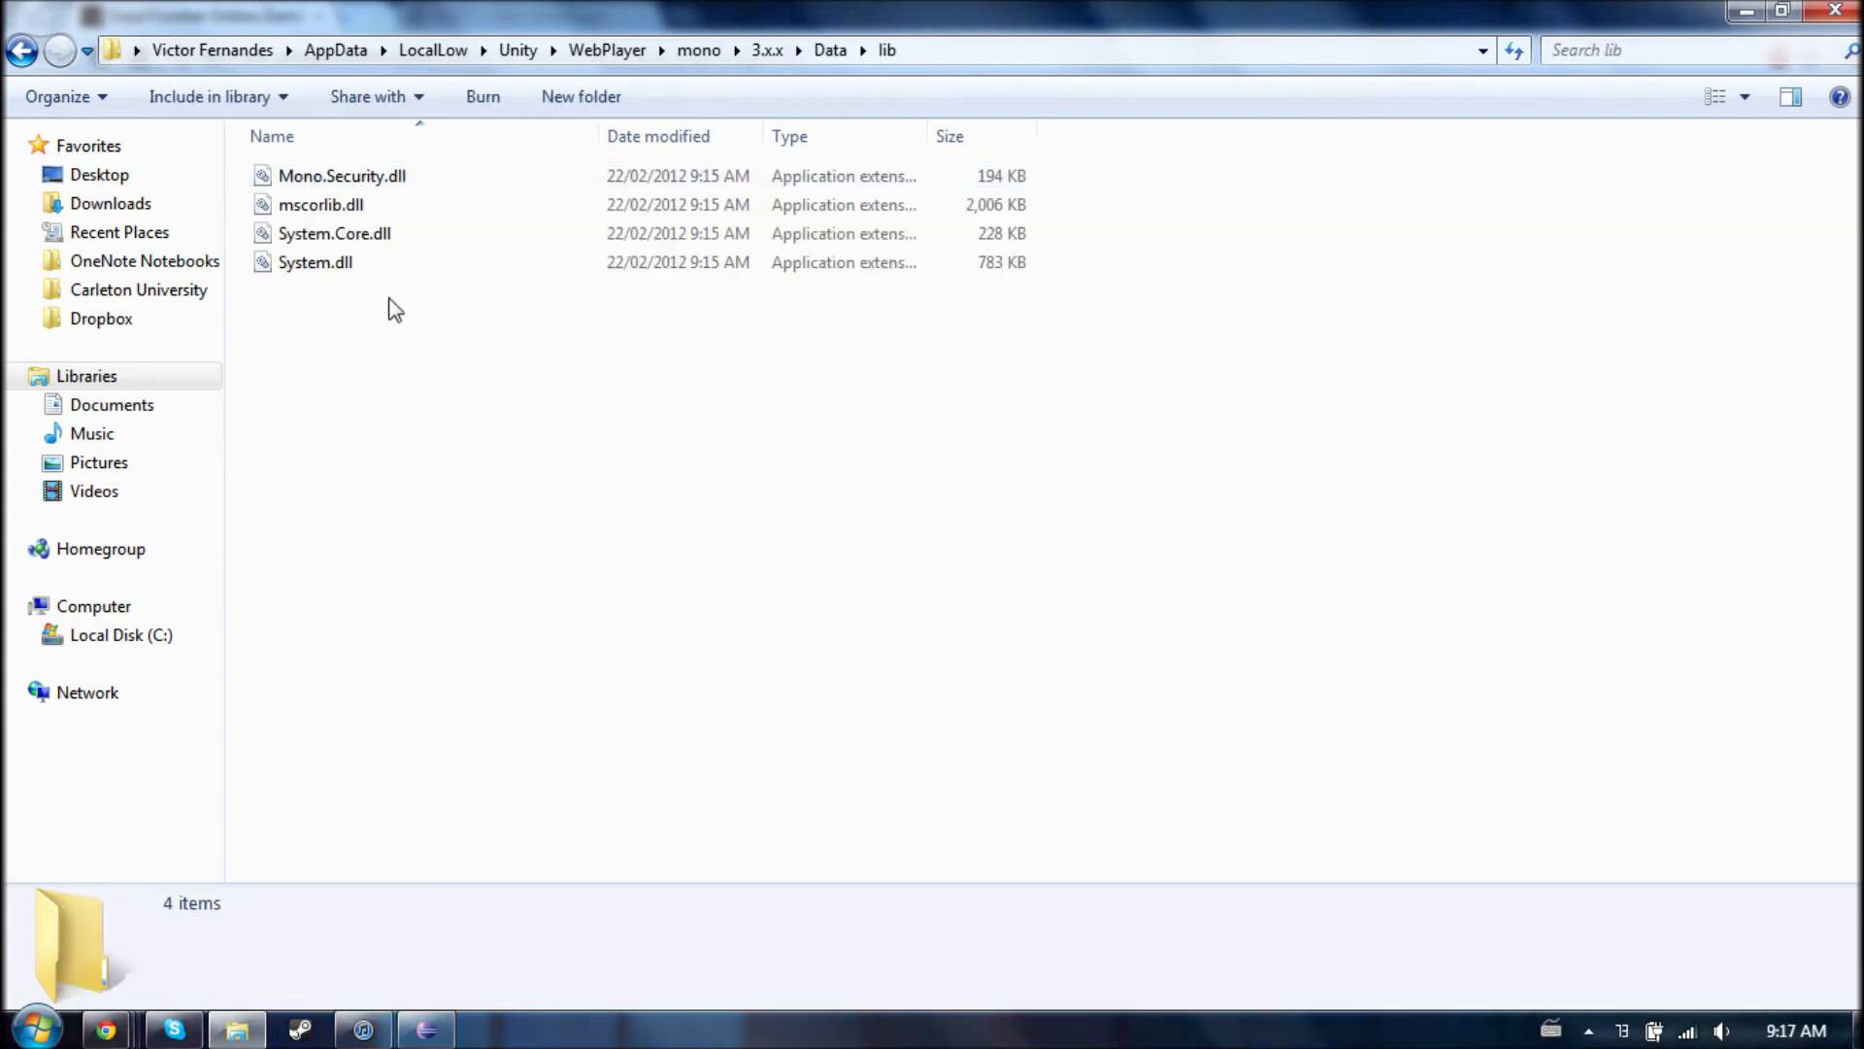
Return up to the WebPlayer folder and close Explorer to reveal the game
click(20, 51)
click(21, 51)
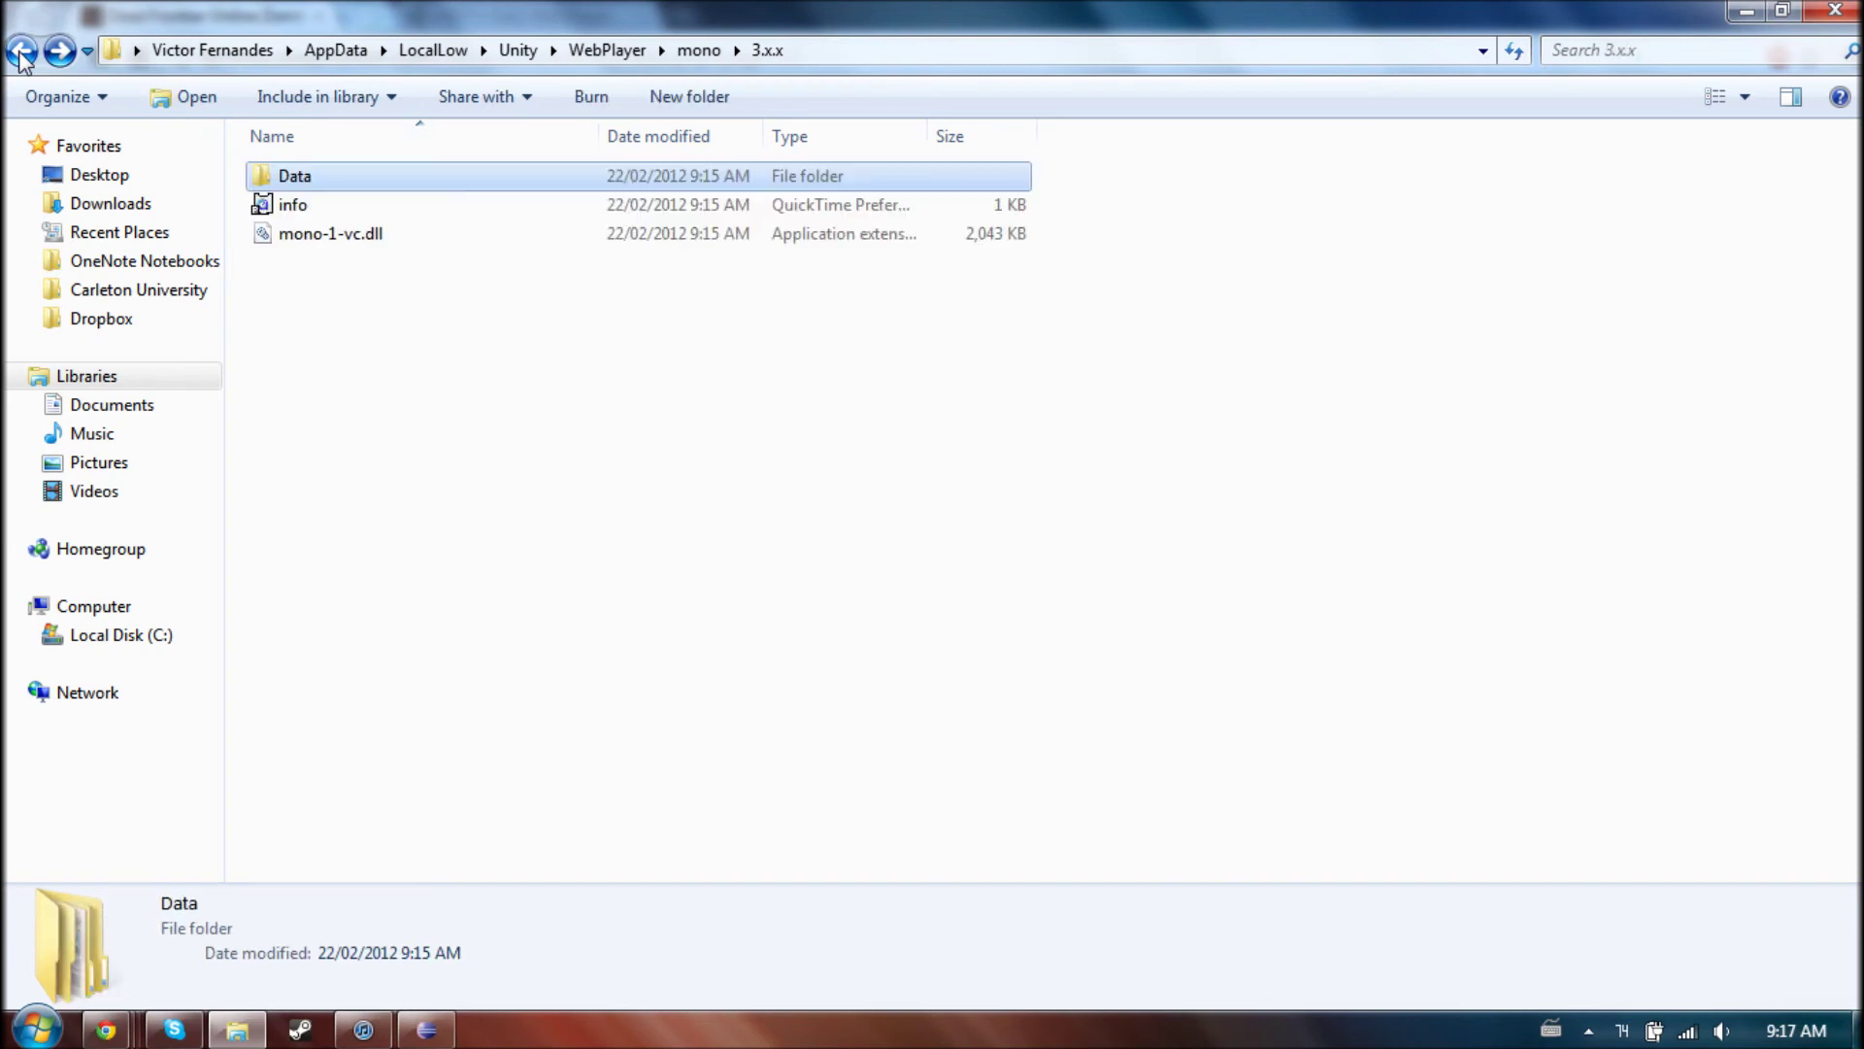
click(22, 56)
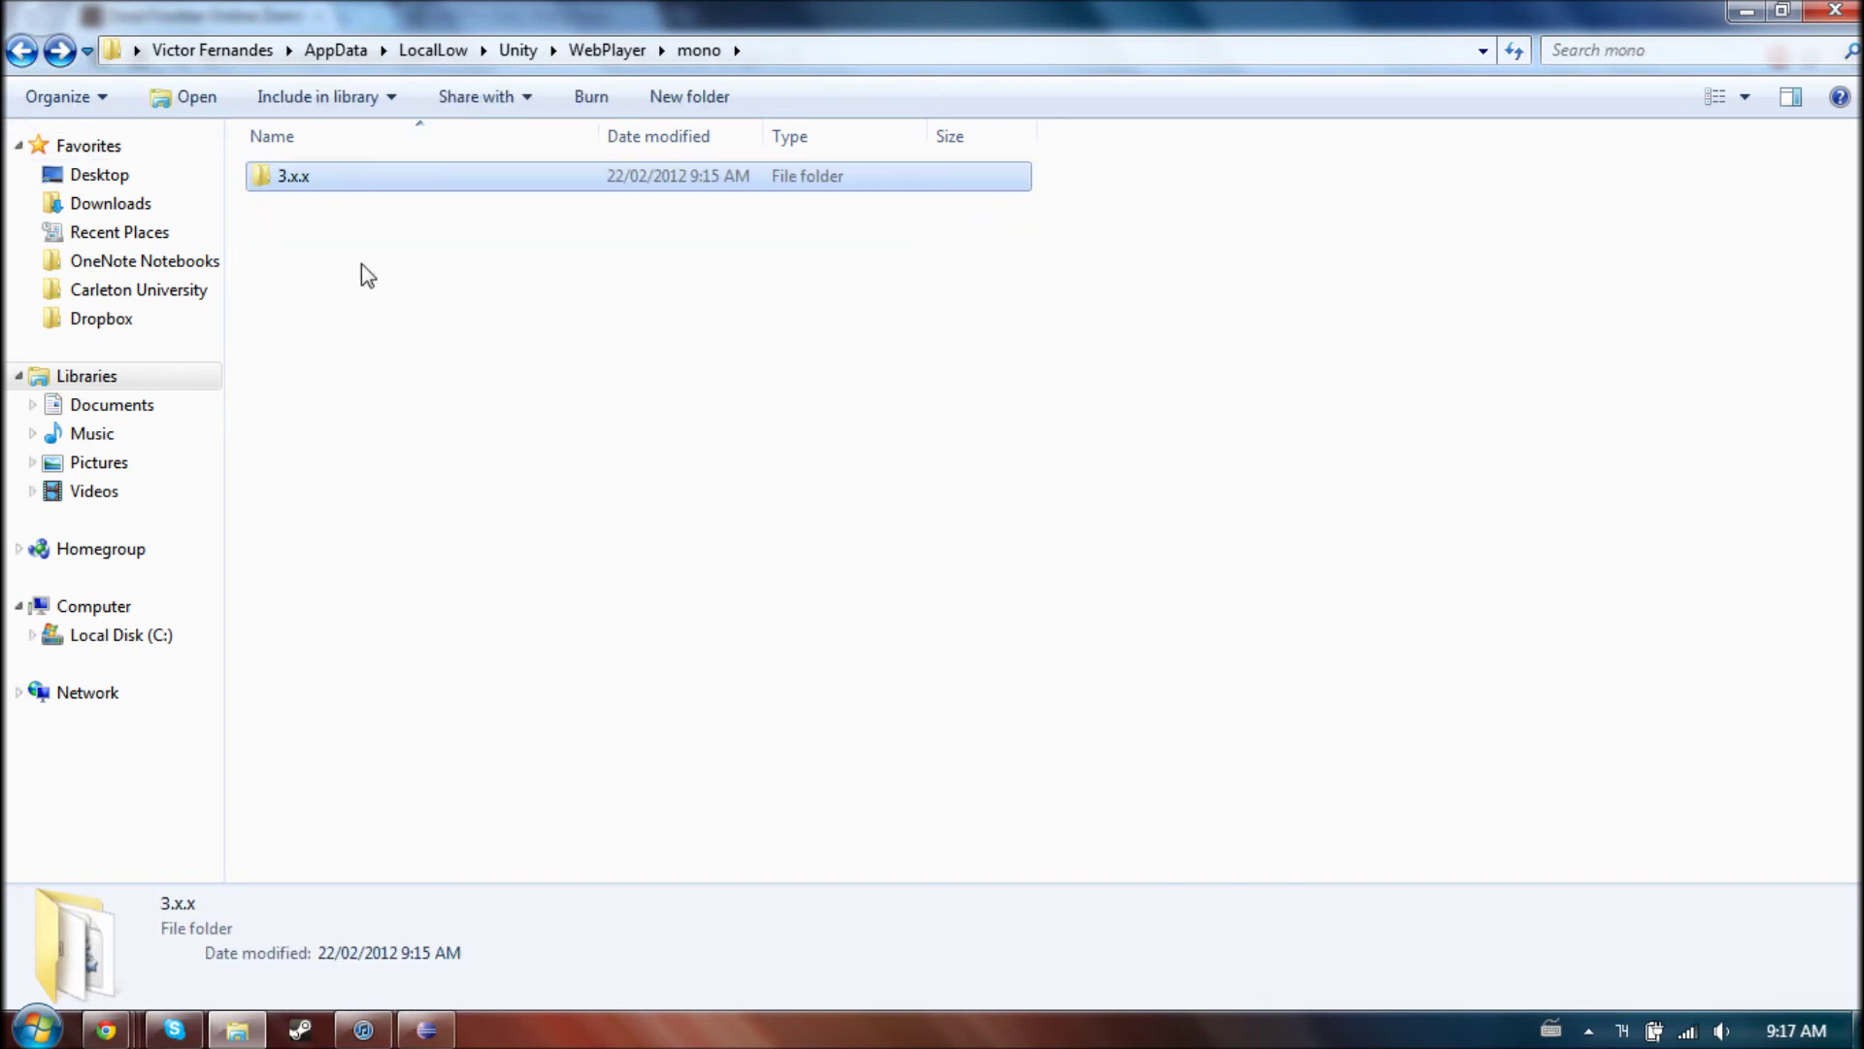
click(21, 52)
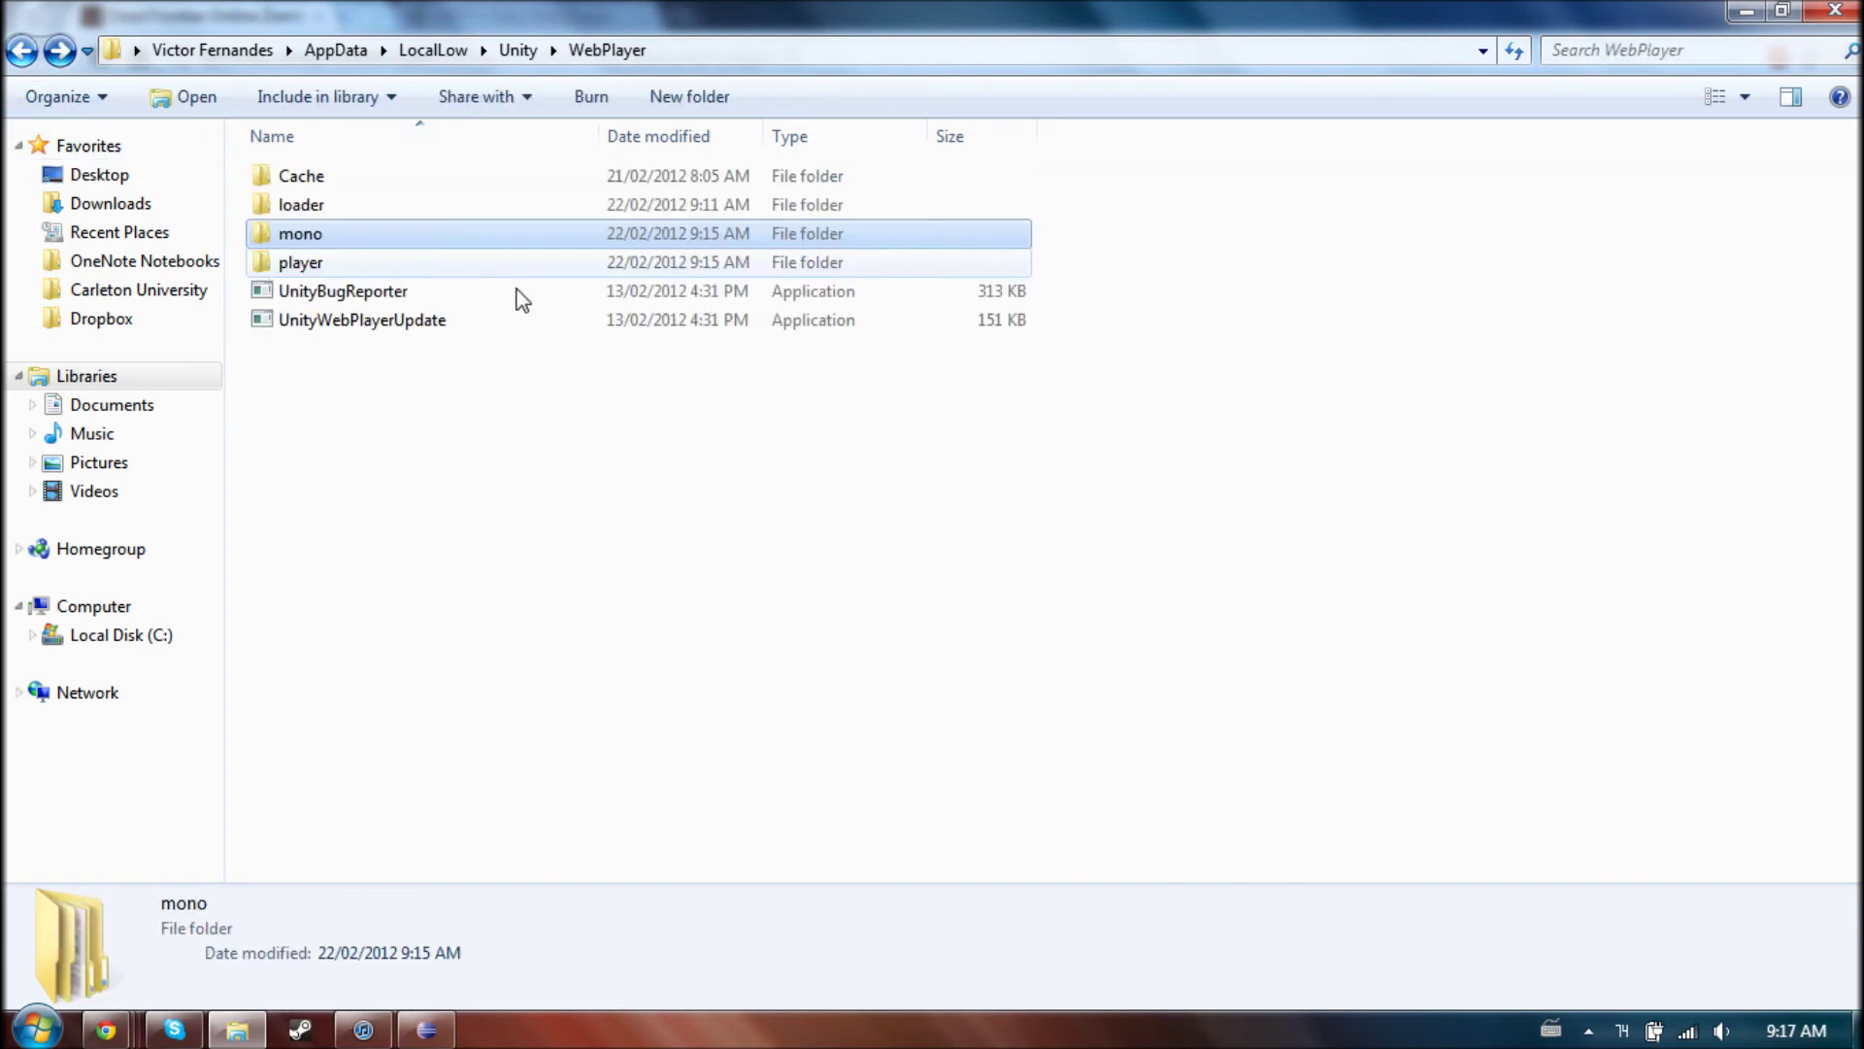
click(481, 403)
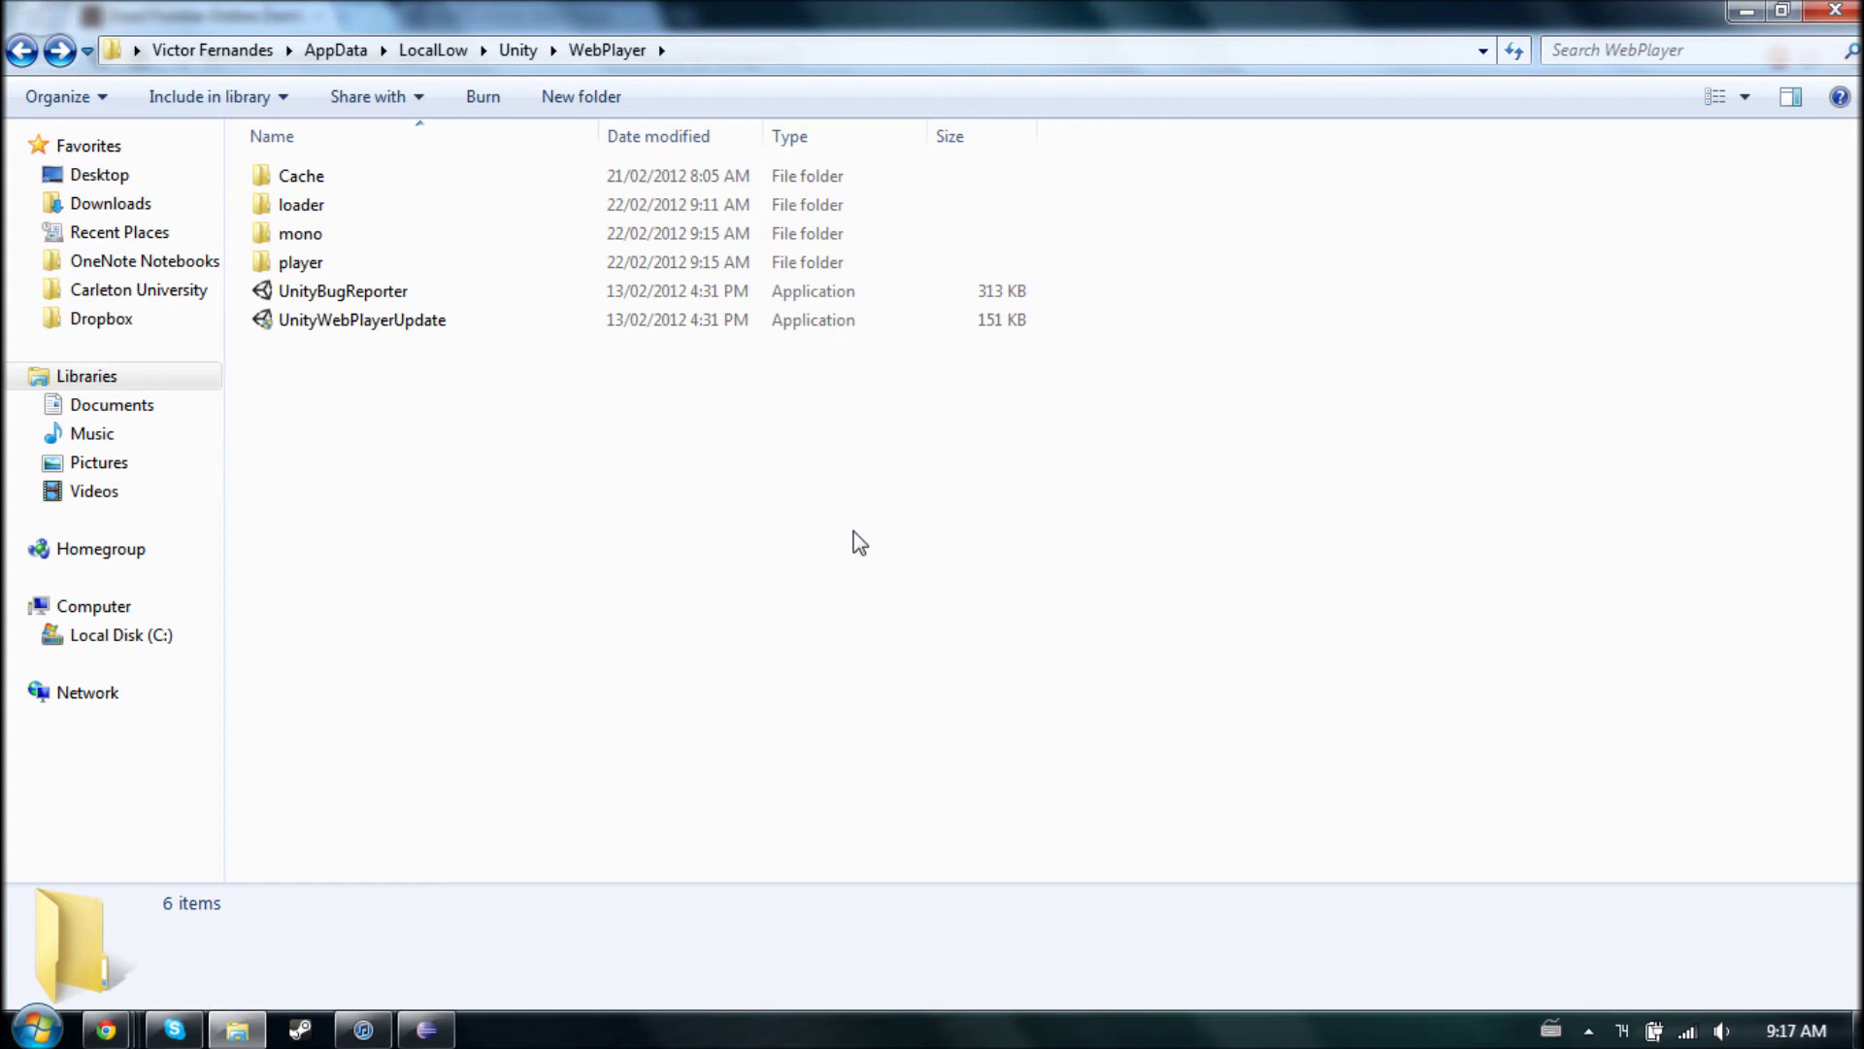
click(1834, 12)
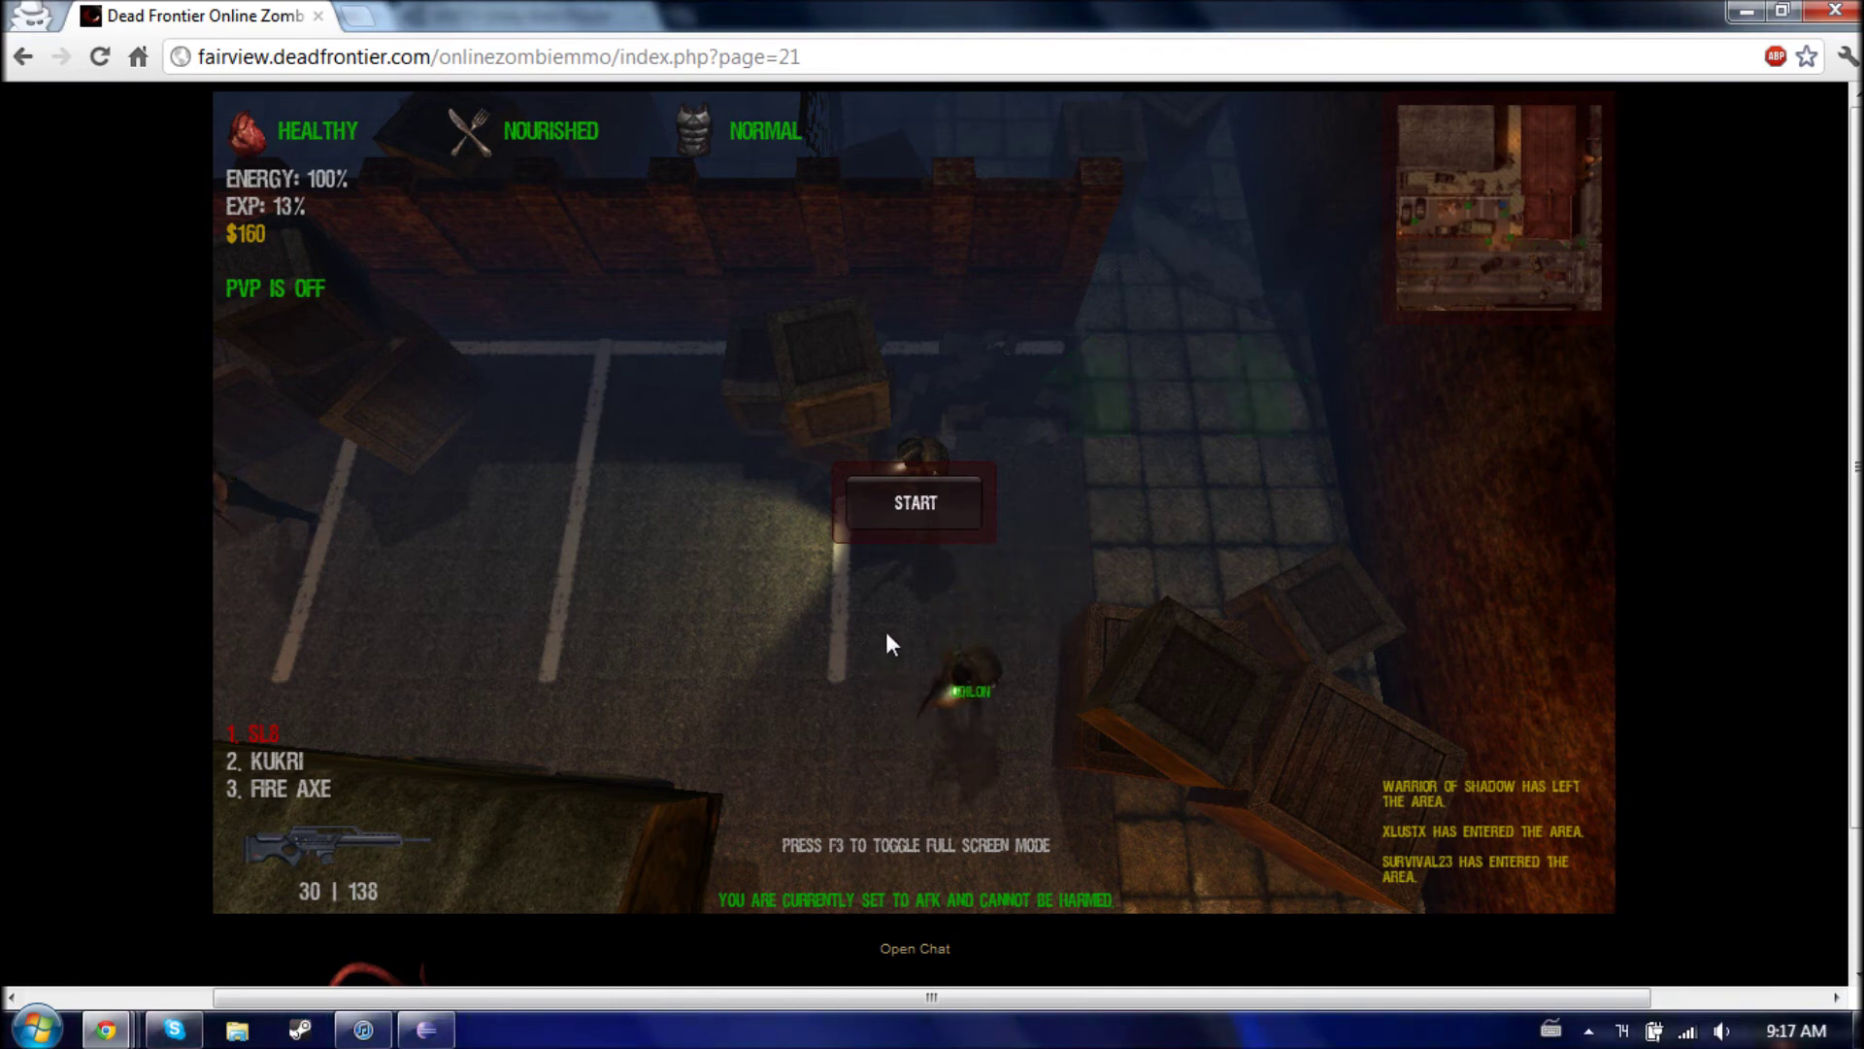
Start the game and walk the character south, west, north, east and northeast
click(927, 507)
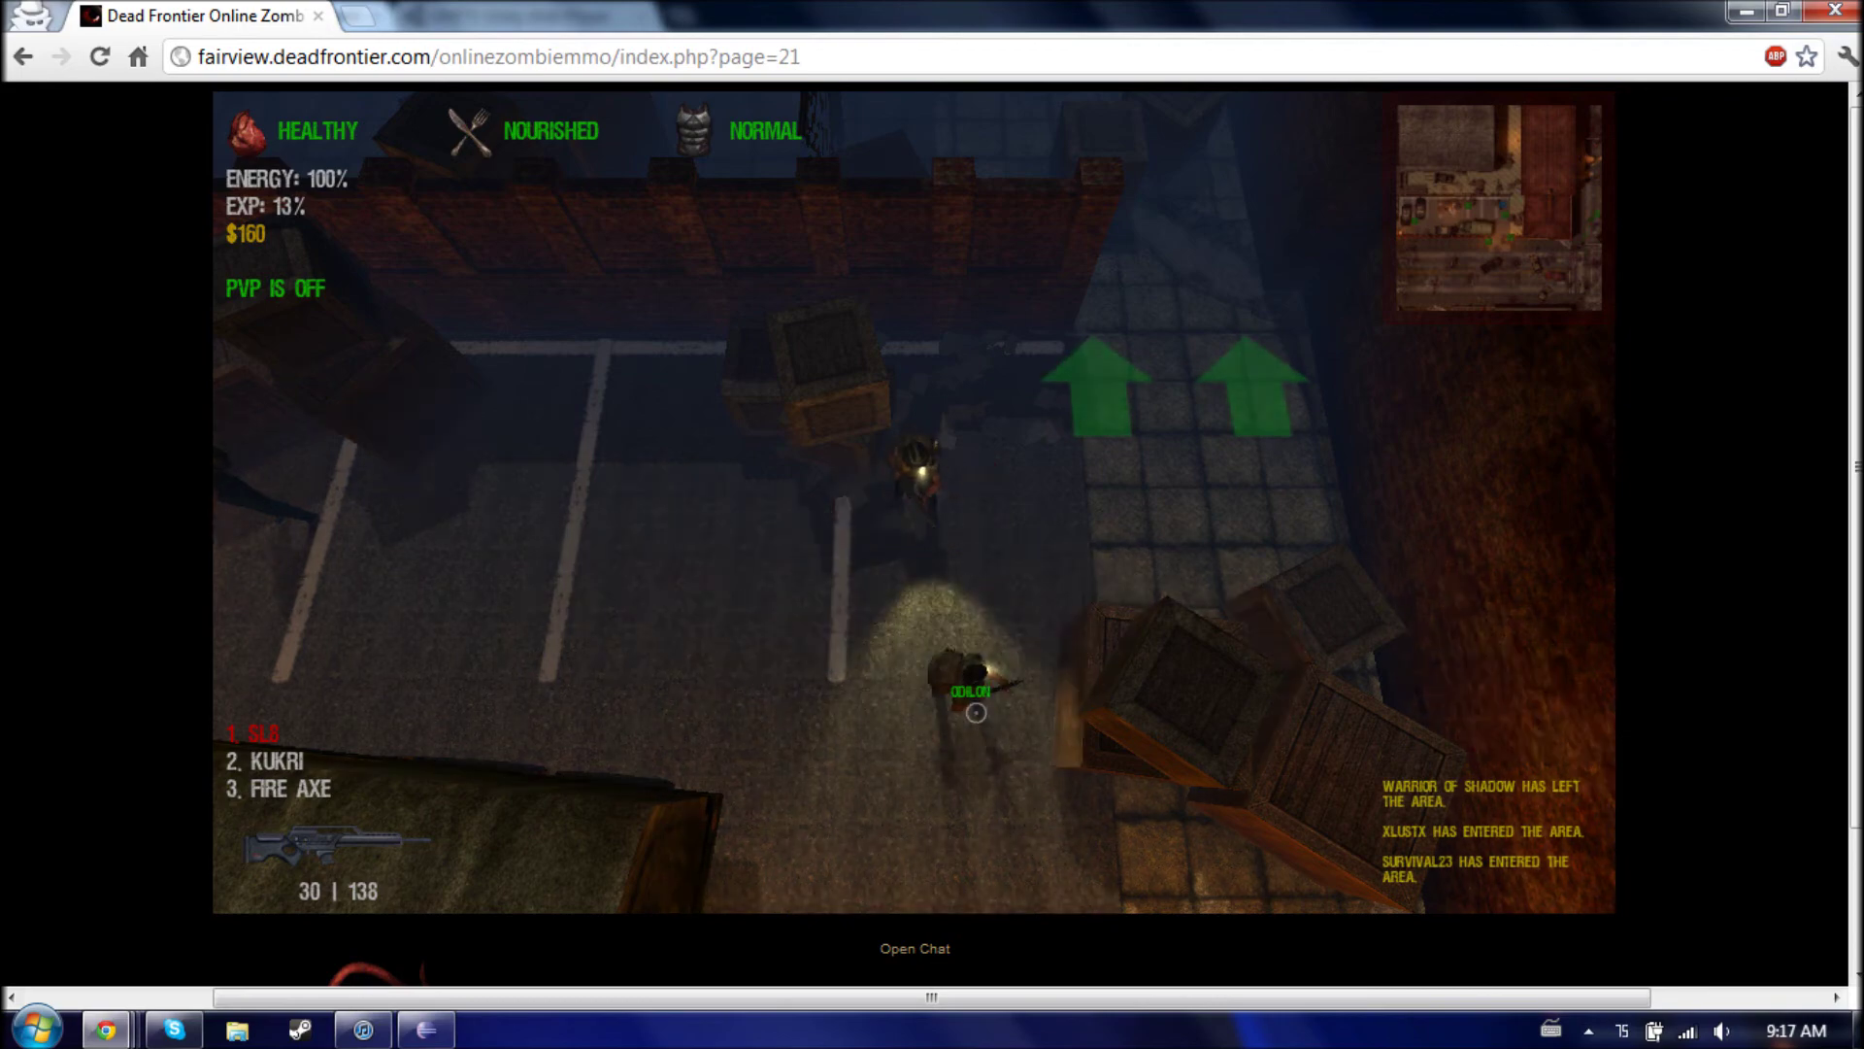
key(s)
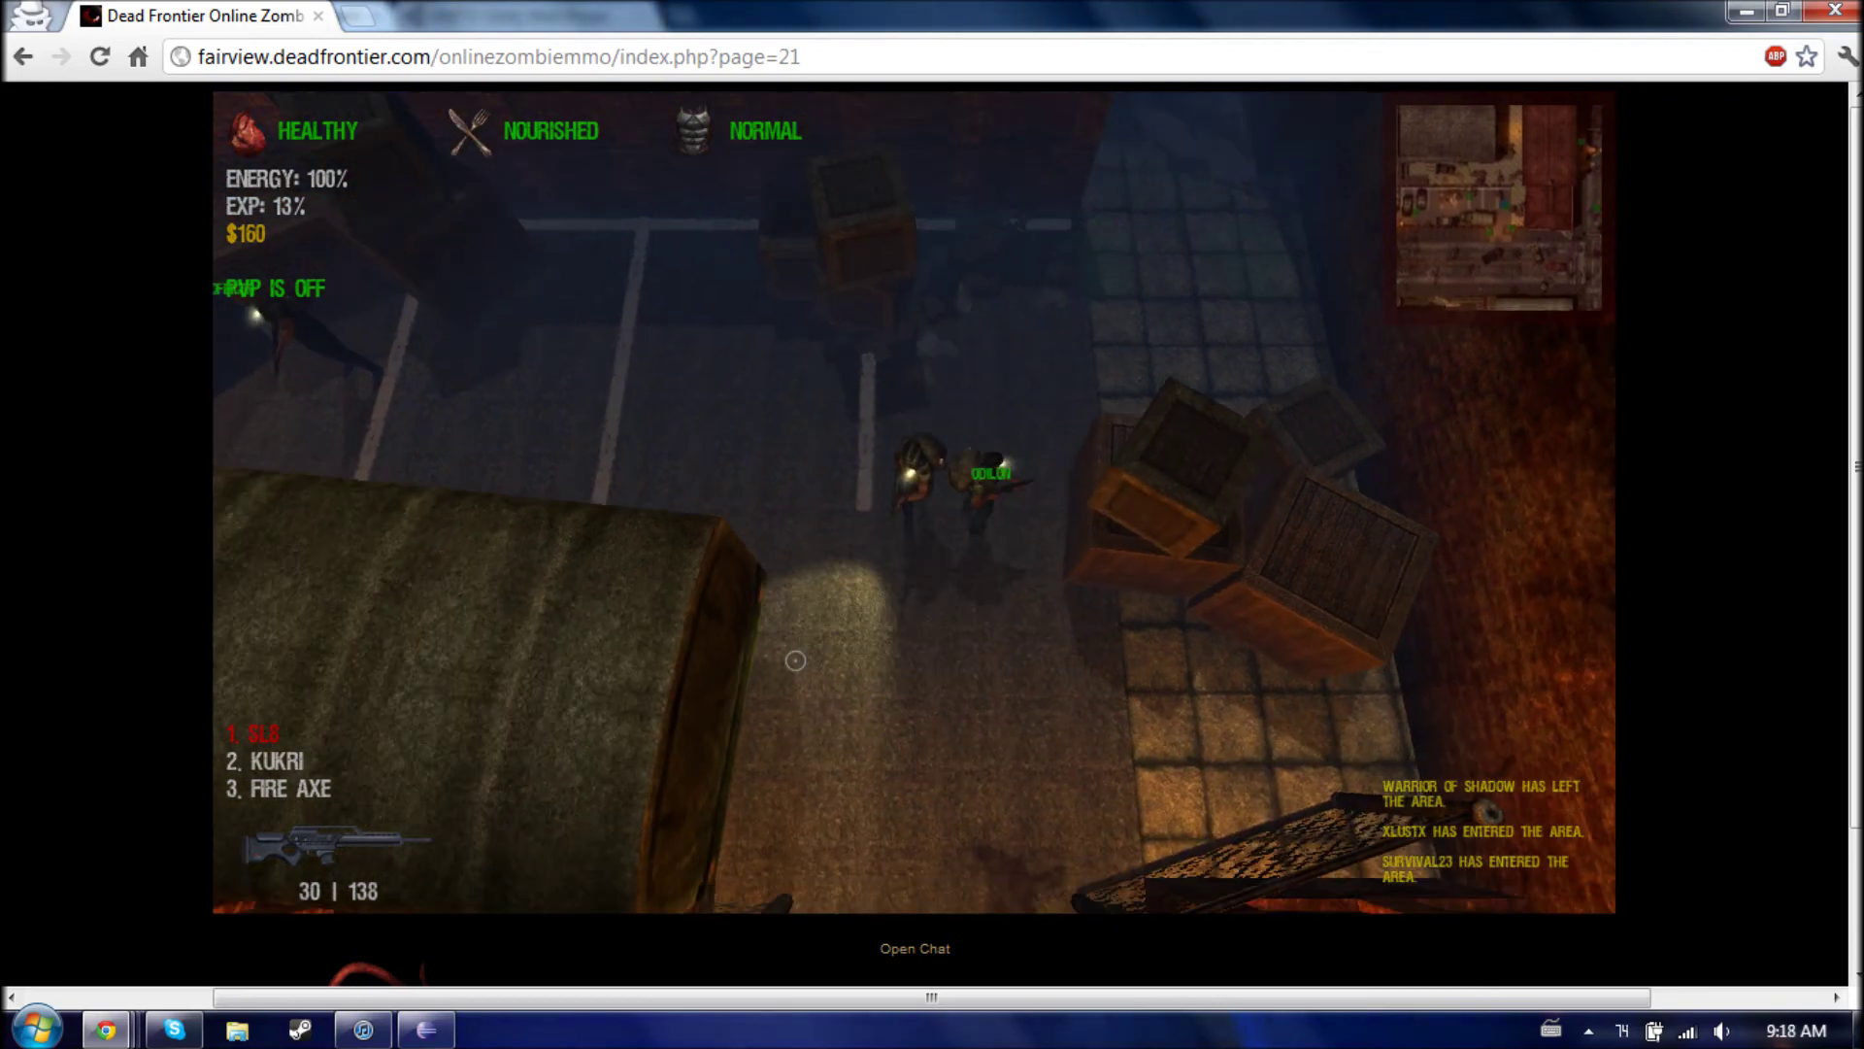
key(a)
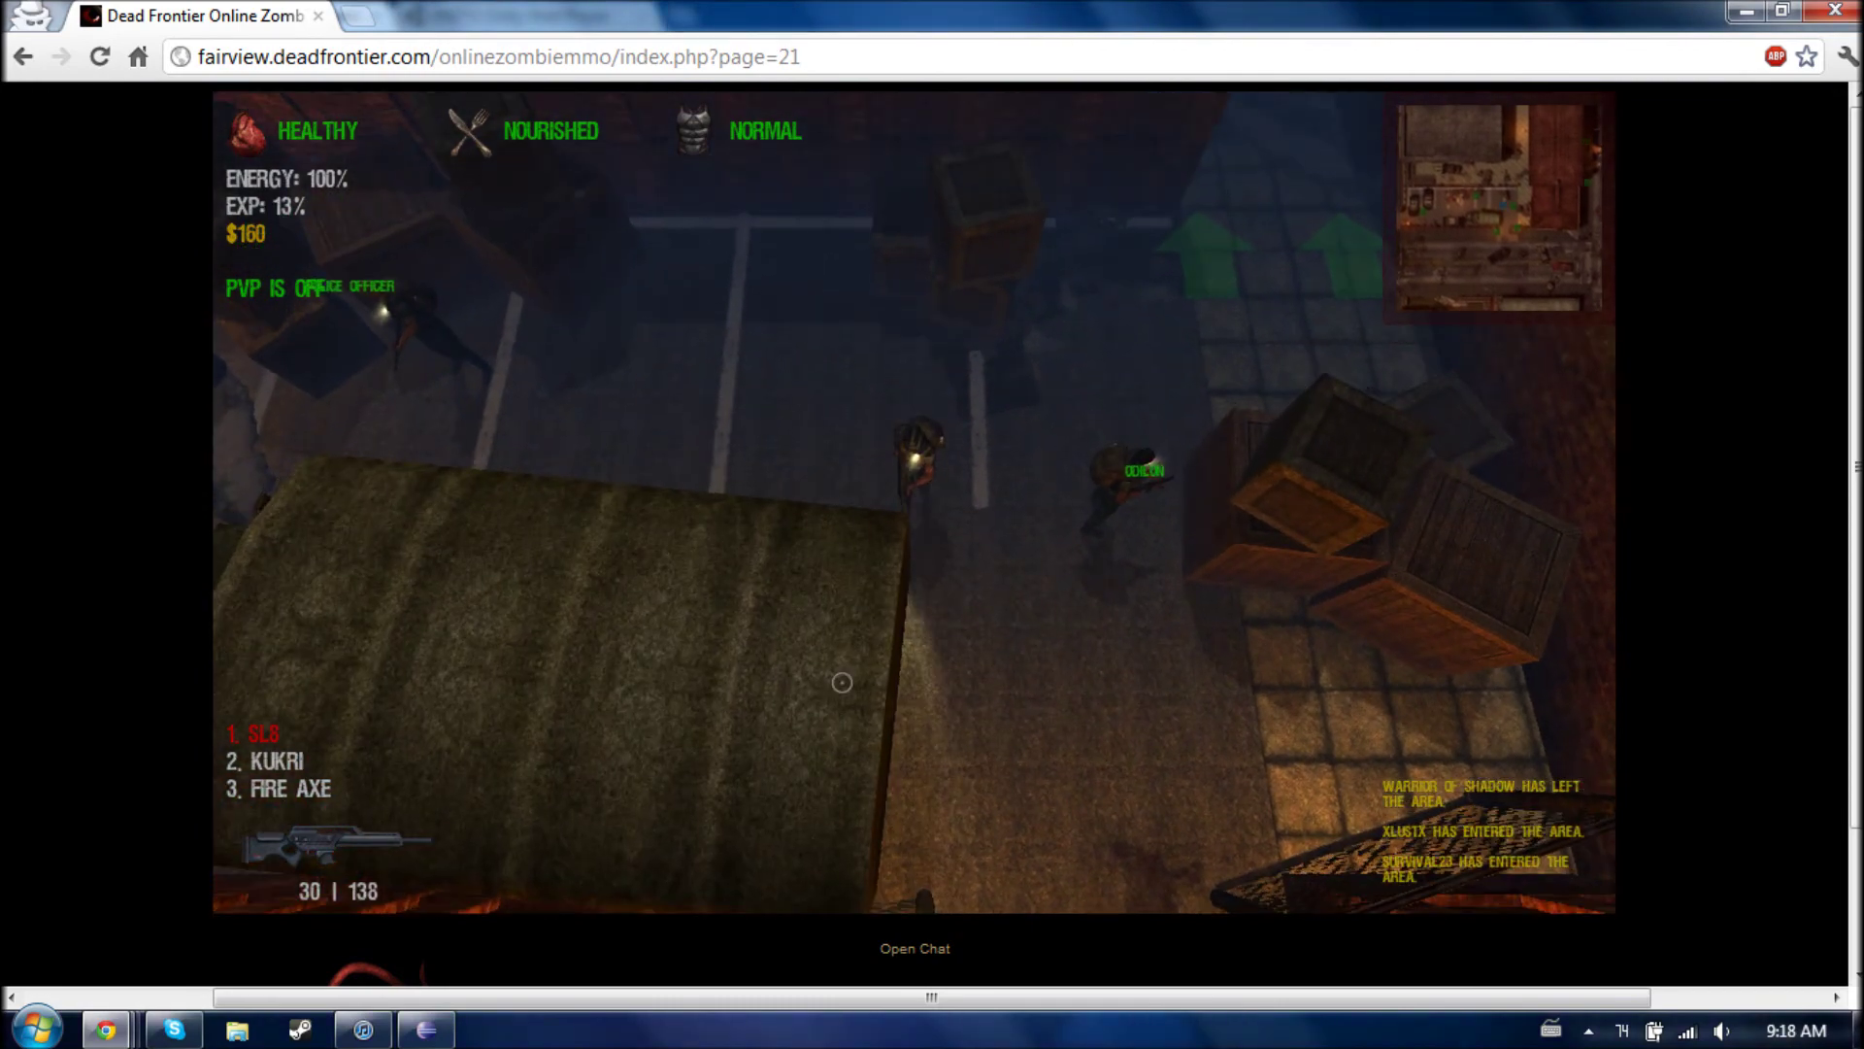
key(w)
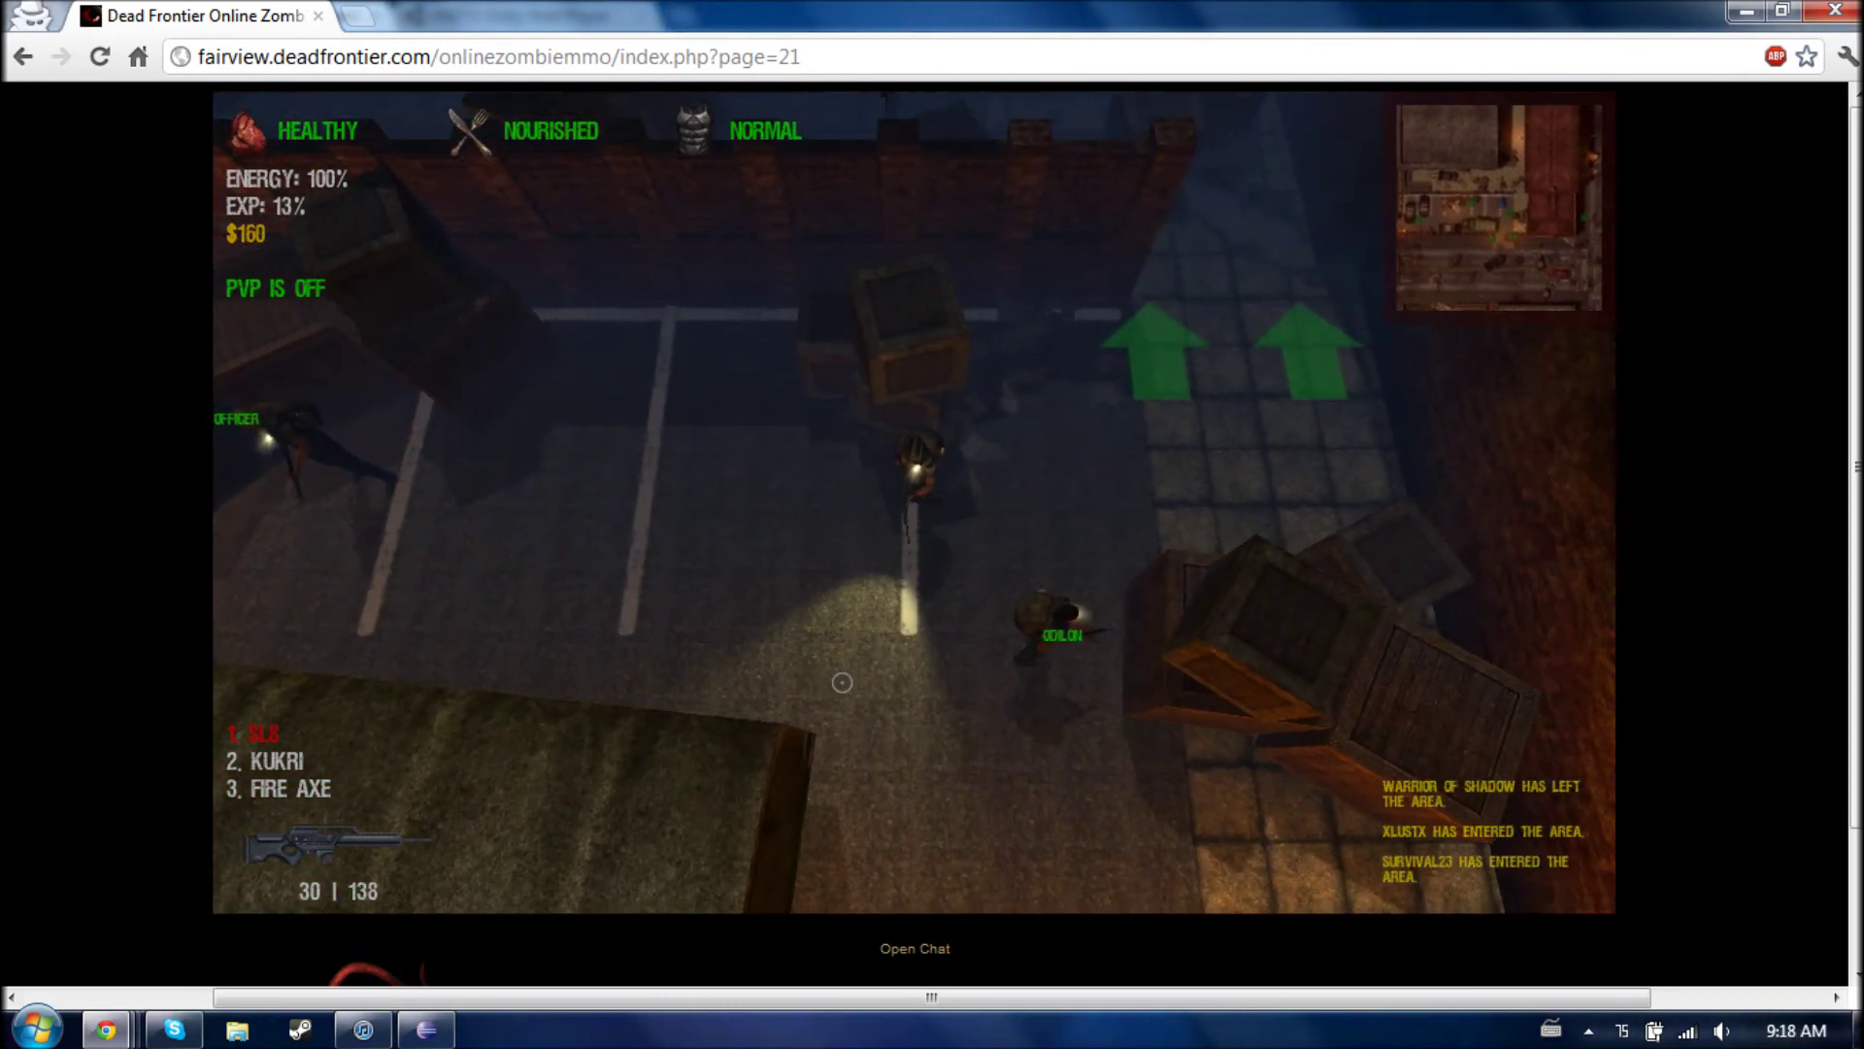
key(a)
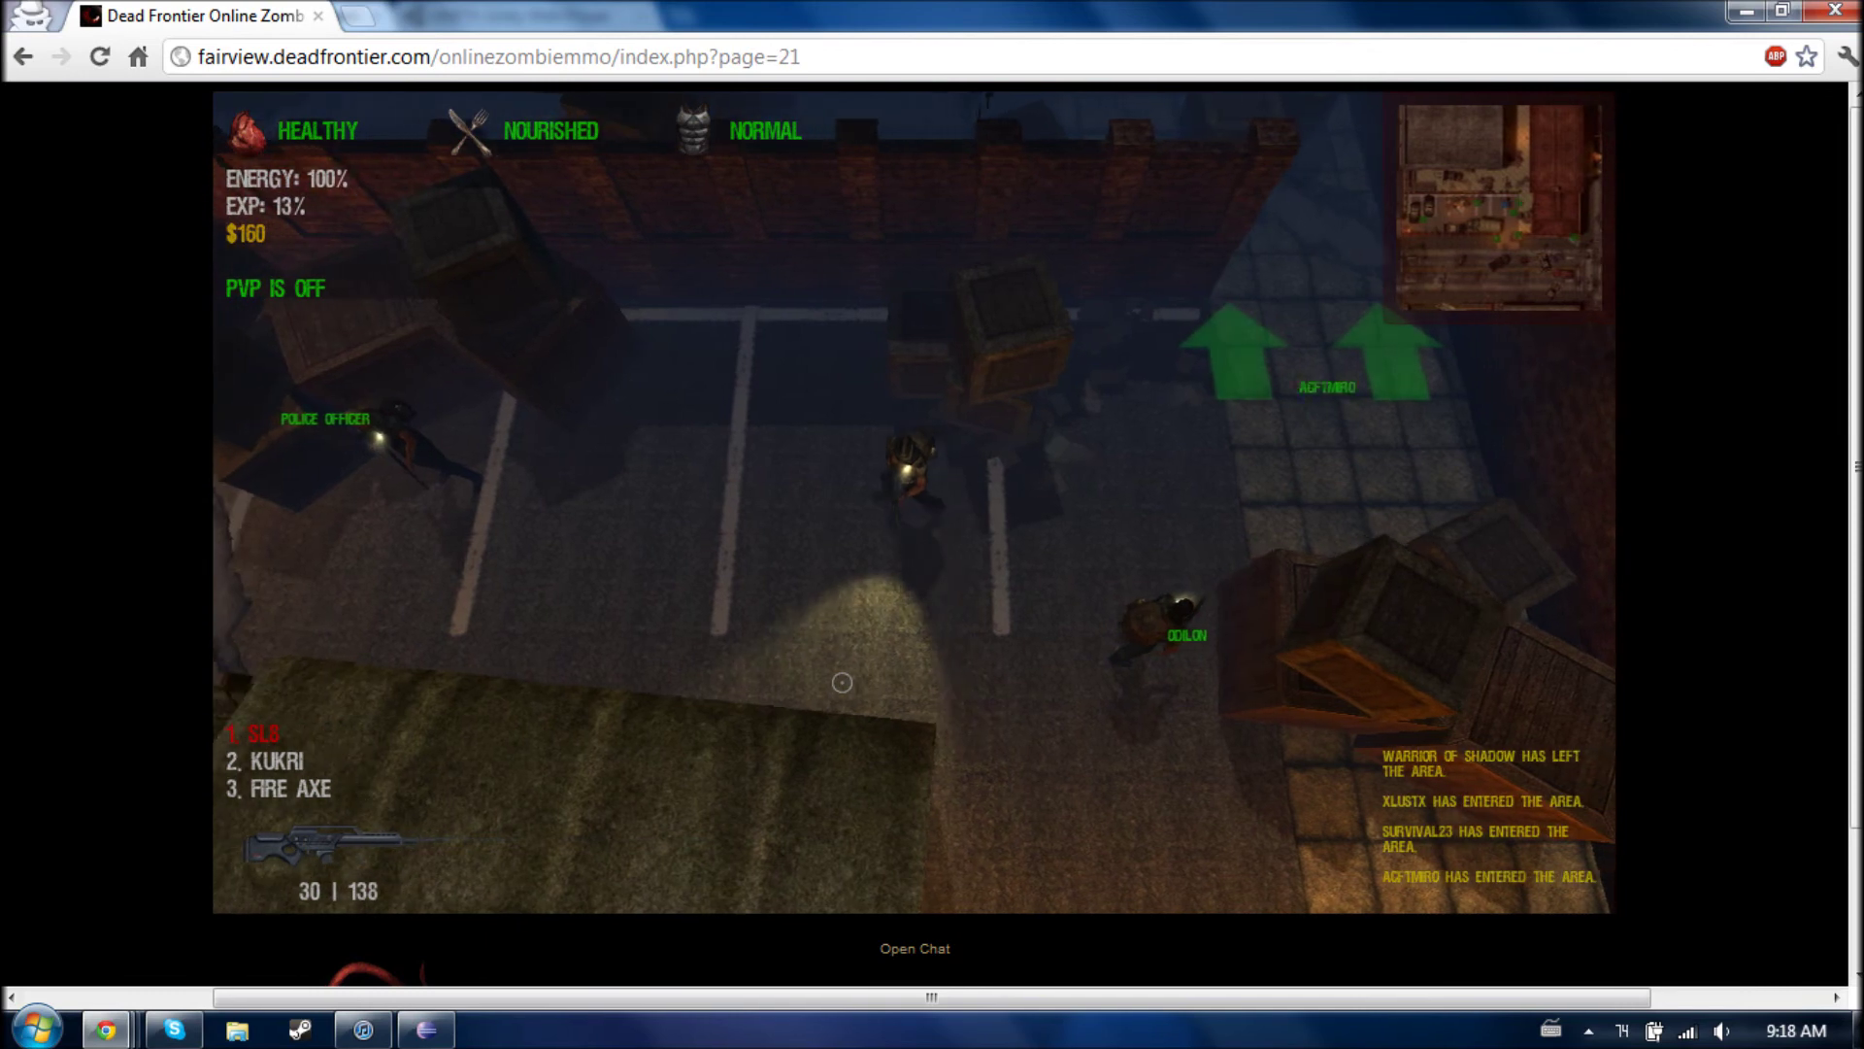
key(d)
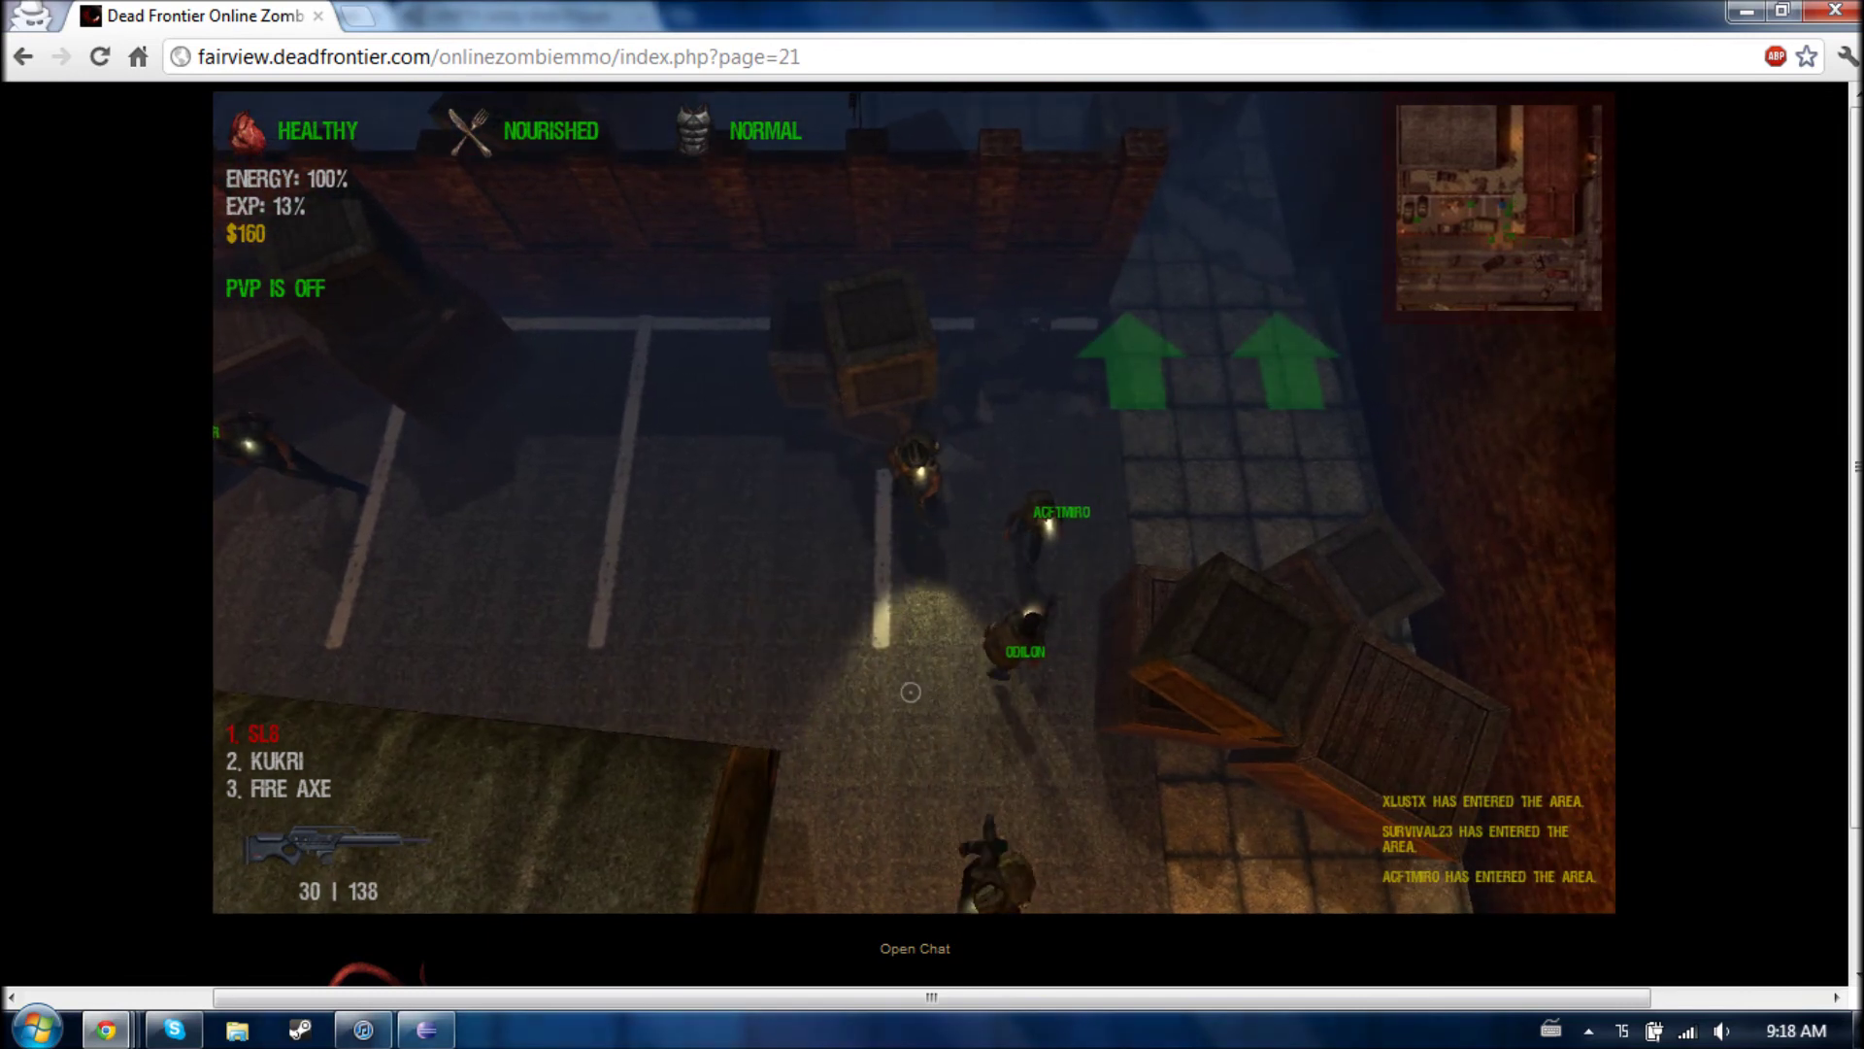
key(w+d)
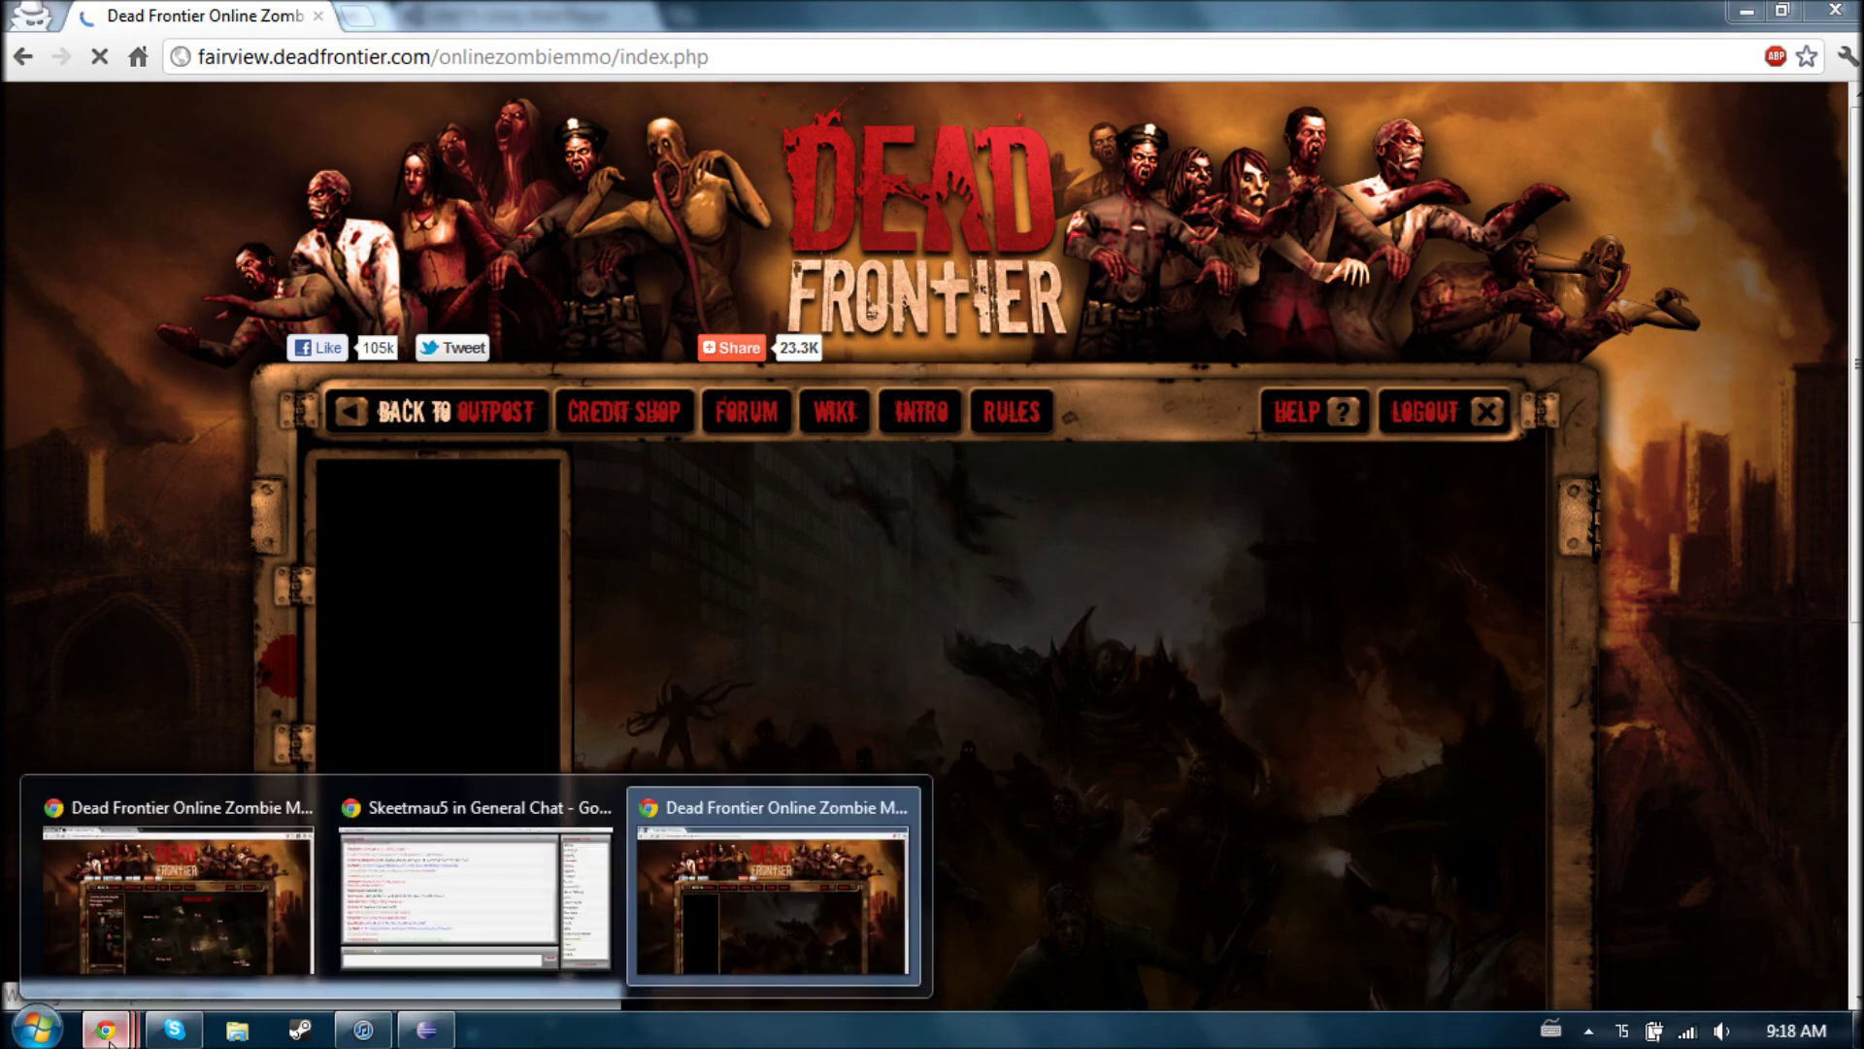
Bring up the Unity Web Player tab and highlight the engine version now reading 3.5.0f5
click(215, 885)
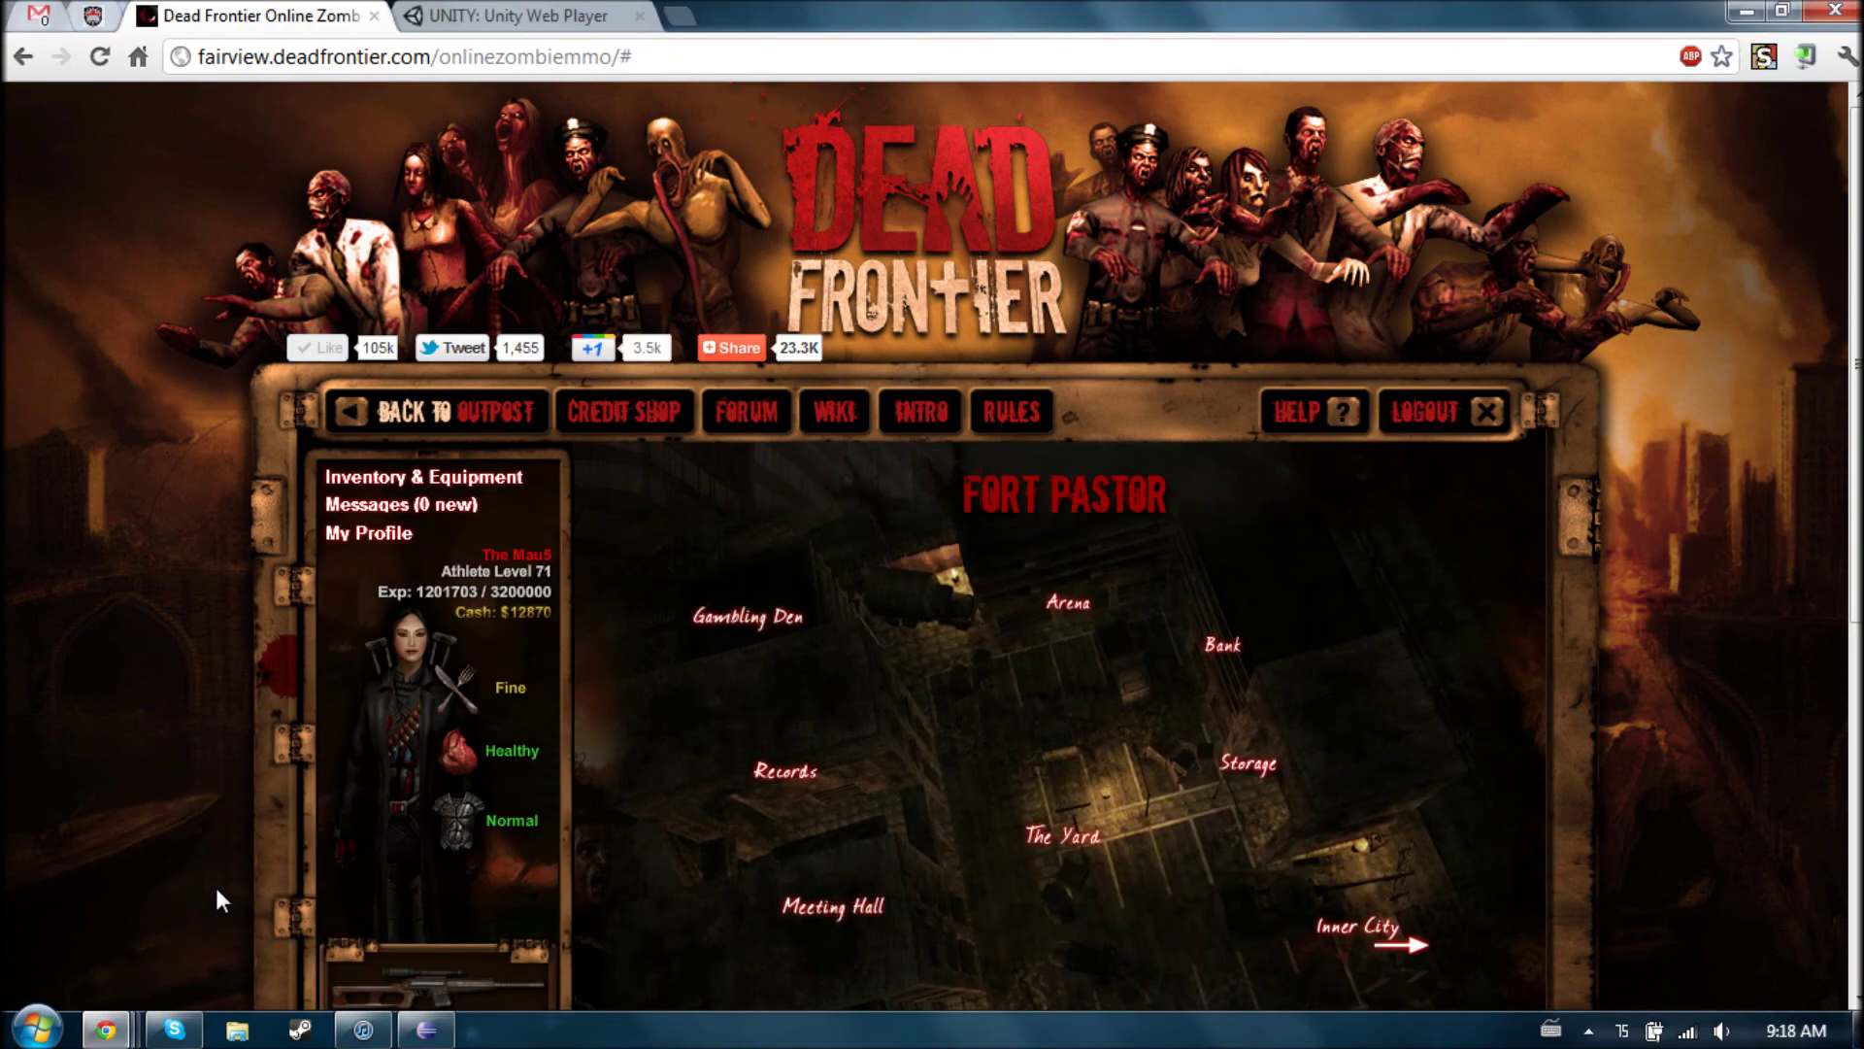
click(496, 17)
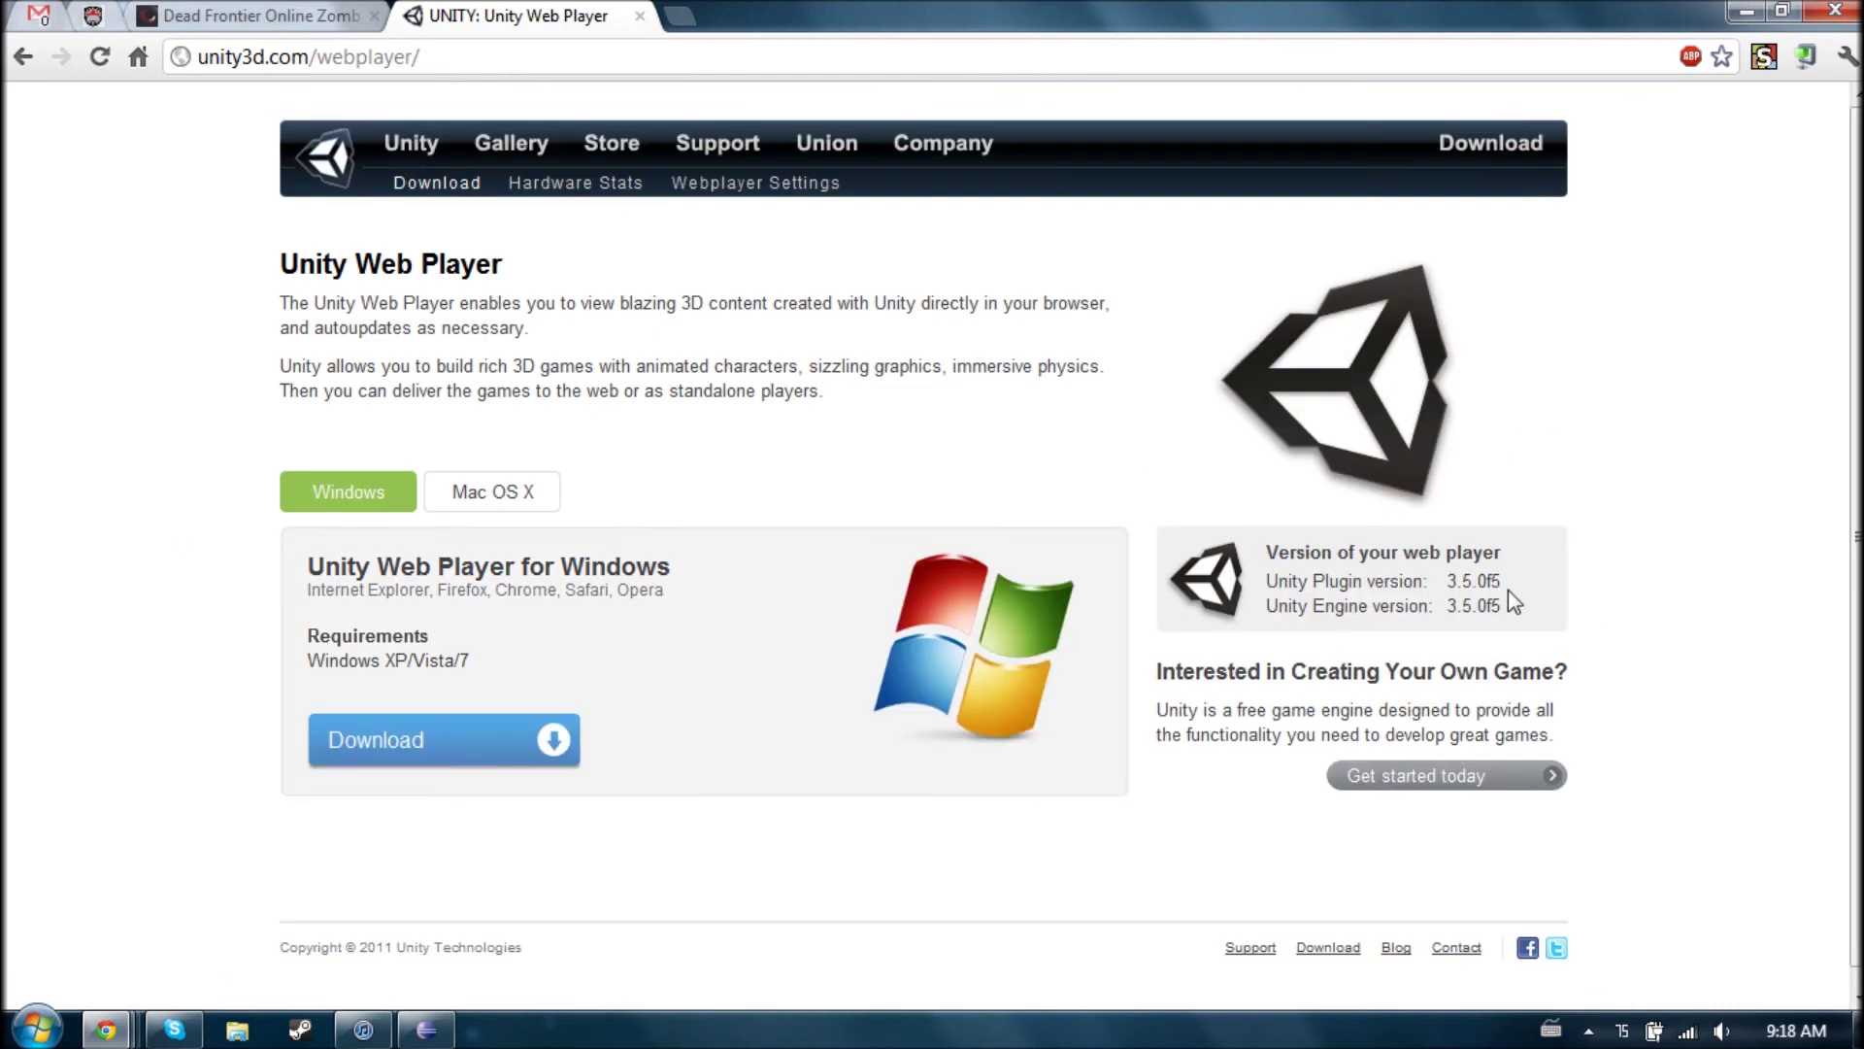
mouse_move(1507, 597)
mouse_down()
mouse_move(1442, 601)
mouse_move(1501, 582)
mouse_up()
click(1501, 582)
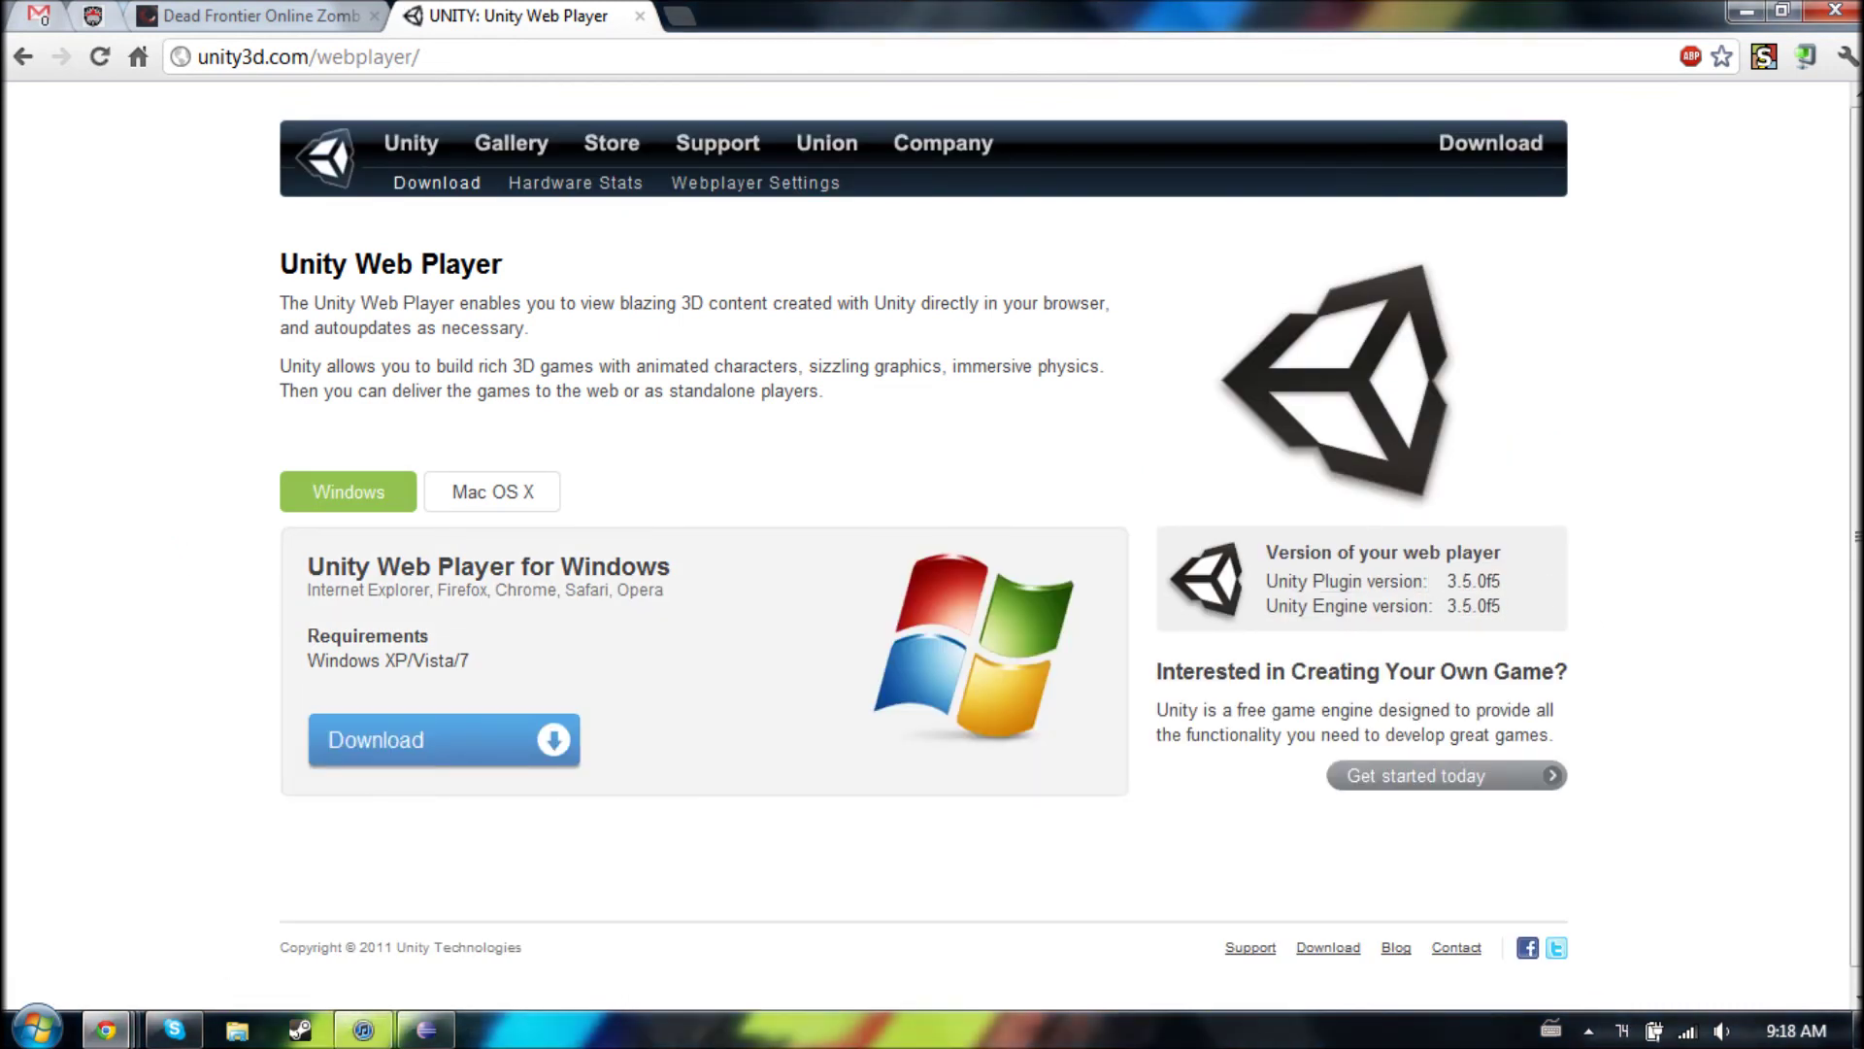